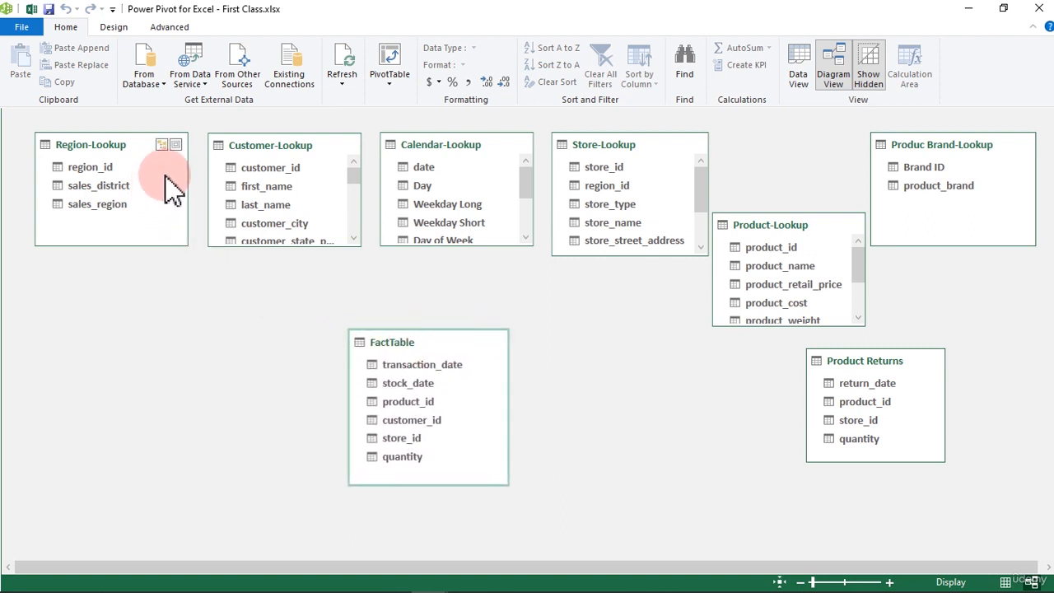
Open the FactTable in Data View and filter its product_id column to show only product 576.
{"action": "left_click", "coordinate": [798, 66]}
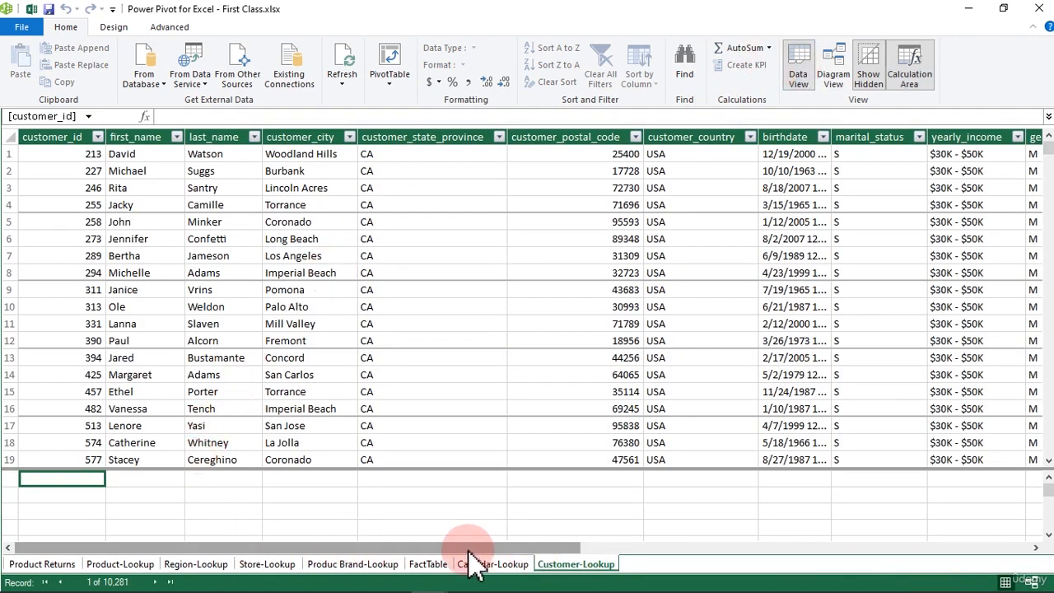
{"action": "left_click", "coordinate": [430, 567]}
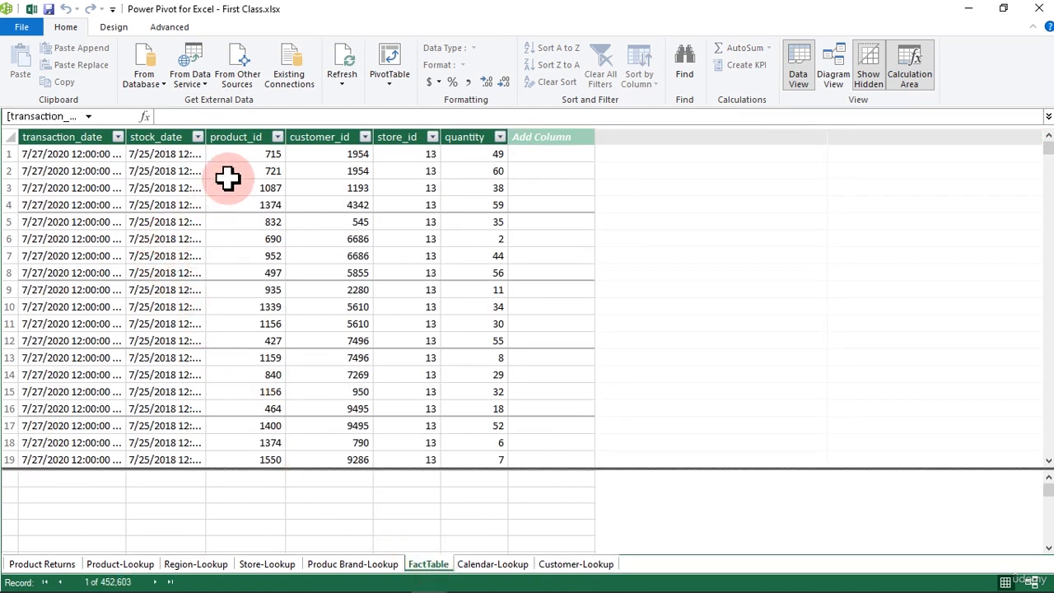
{"action": "left_click", "coordinate": [273, 238]}
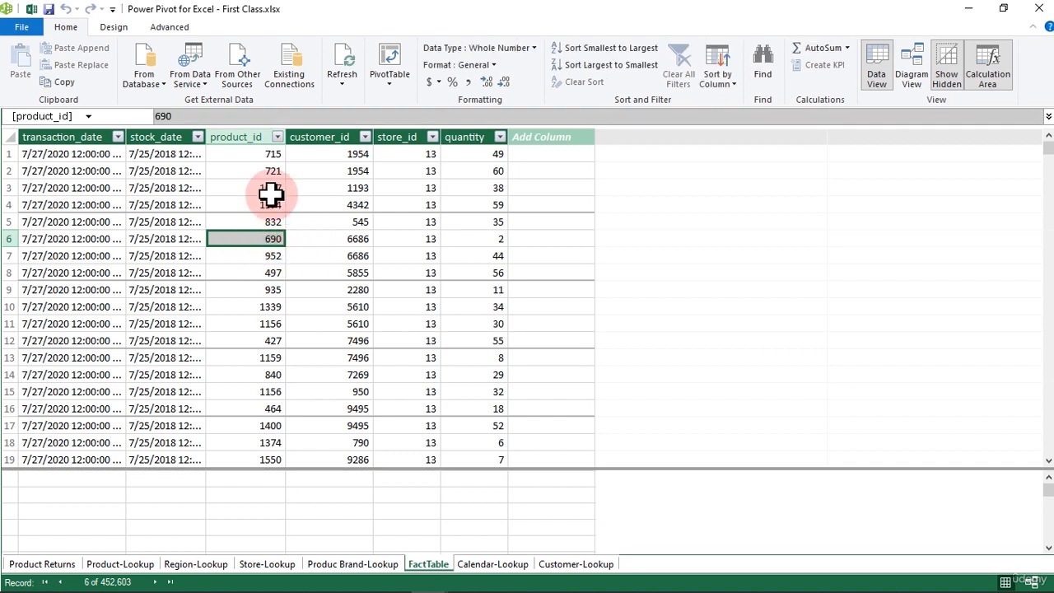
{"action": "left_click", "coordinate": [277, 136]}
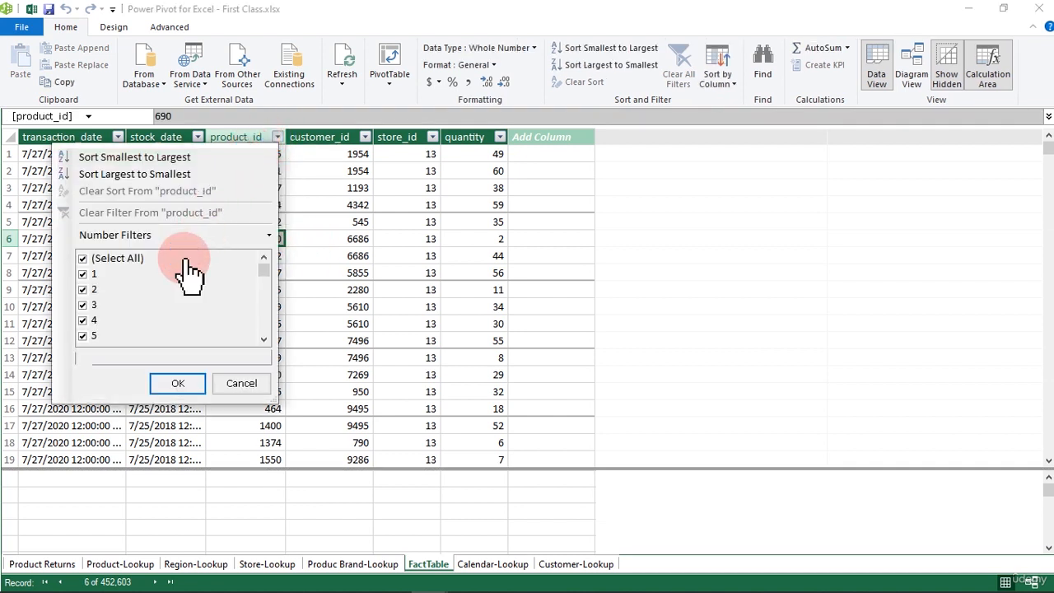
{"action": "left_click_drag", "start_coordinate": [264, 271], "coordinate": [91, 313]}
{"action": "left_click", "coordinate": [84, 260]}
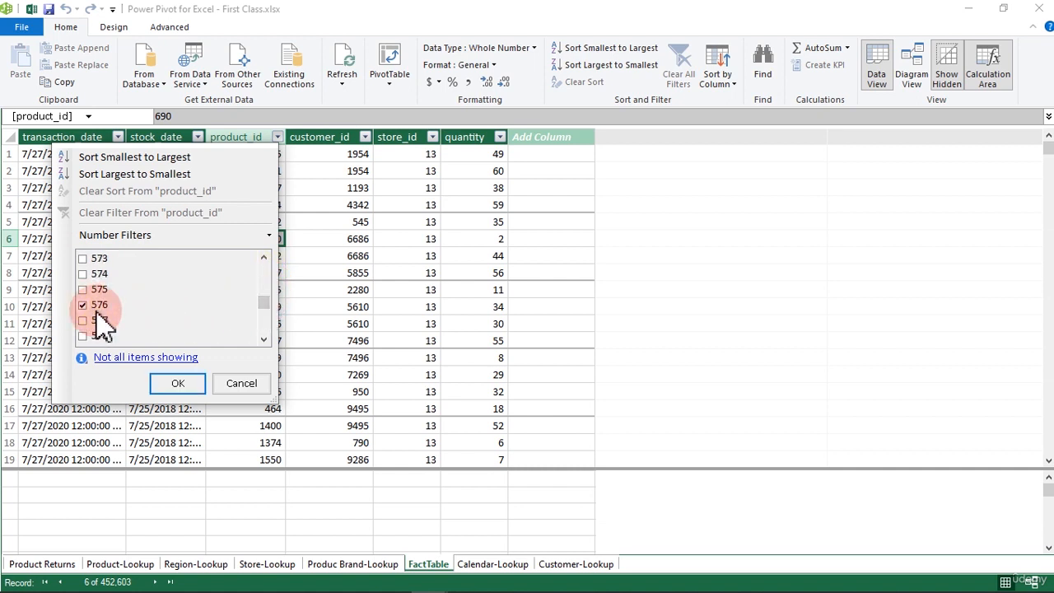
{"action": "left_click", "coordinate": [179, 384]}
{"action": "left_click", "coordinate": [239, 162]}
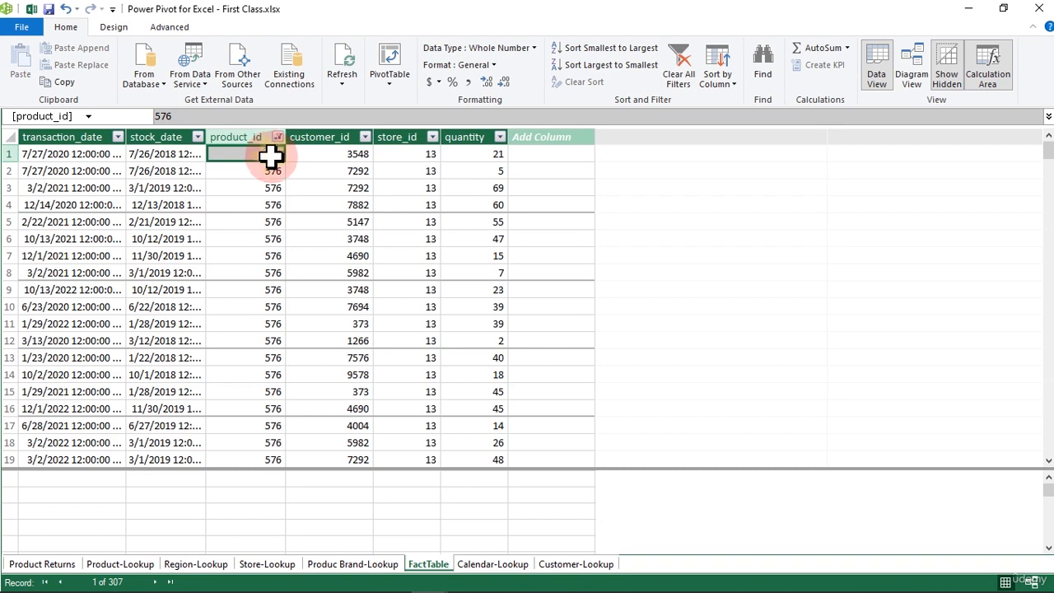
Examine the repeated product_id entries and the transaction_date values of several filtered FactTable rows.
{"action": "left_click_drag", "start_coordinate": [271, 156], "coordinate": [276, 436]}
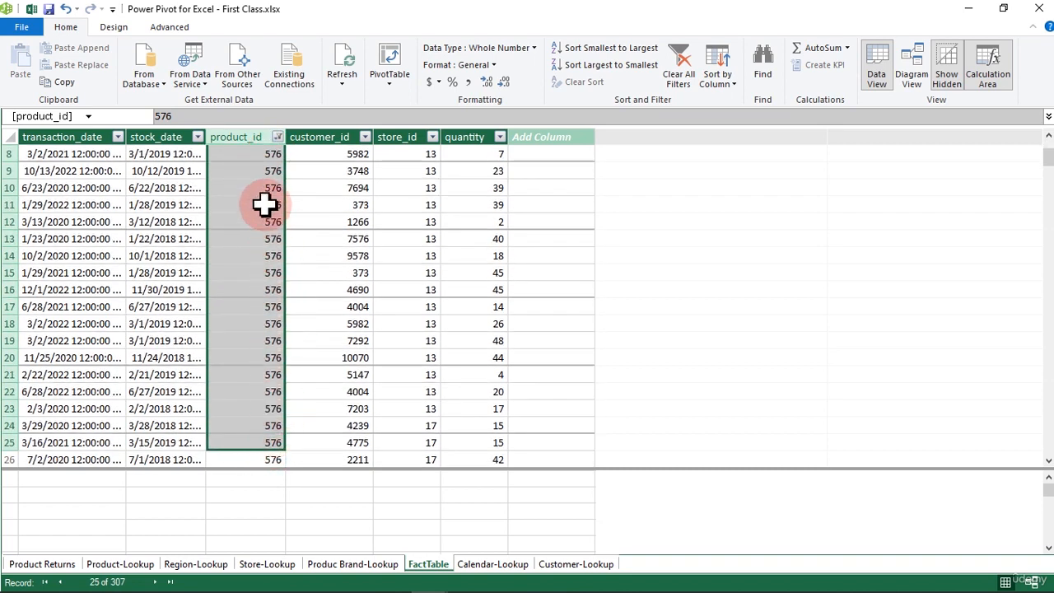
{"action": "left_click", "coordinate": [263, 172]}
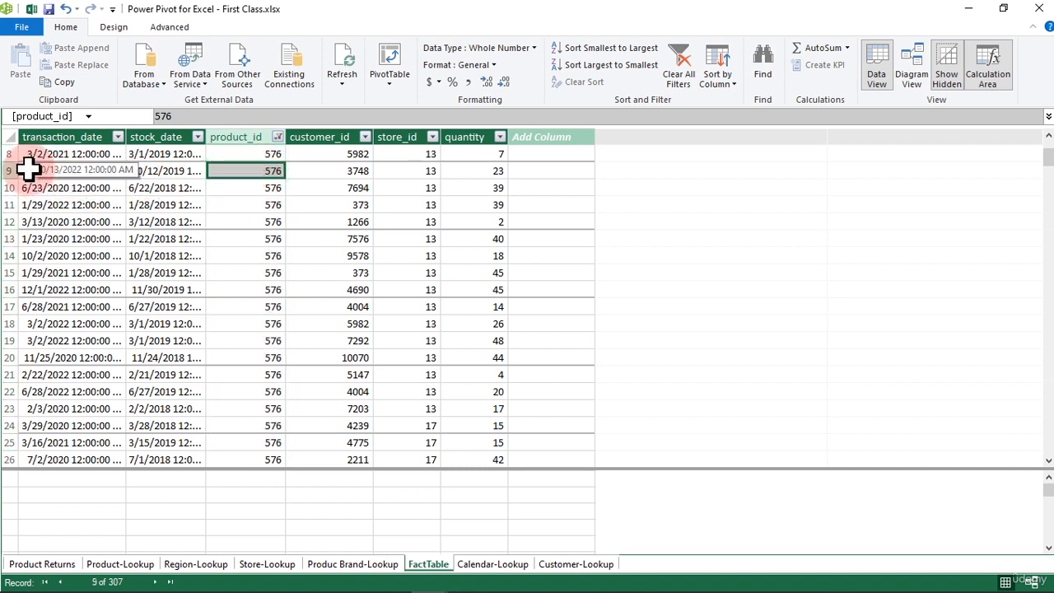
{"action": "left_click", "coordinate": [57, 172]}
{"action": "left_click", "coordinate": [57, 189]}
{"action": "left_click", "coordinate": [56, 206]}
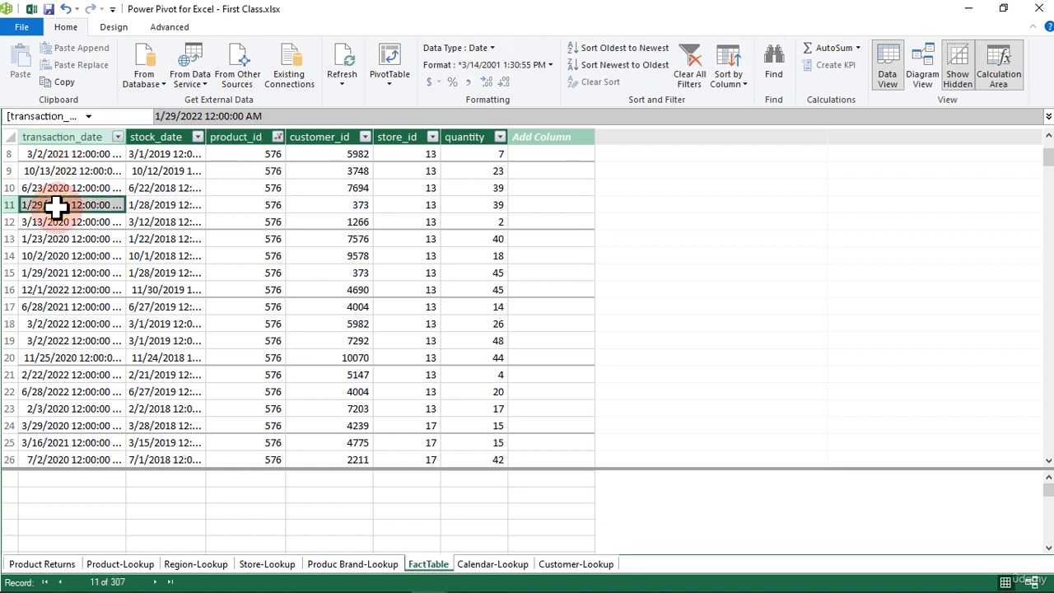
{"action": "left_click", "coordinate": [57, 223]}
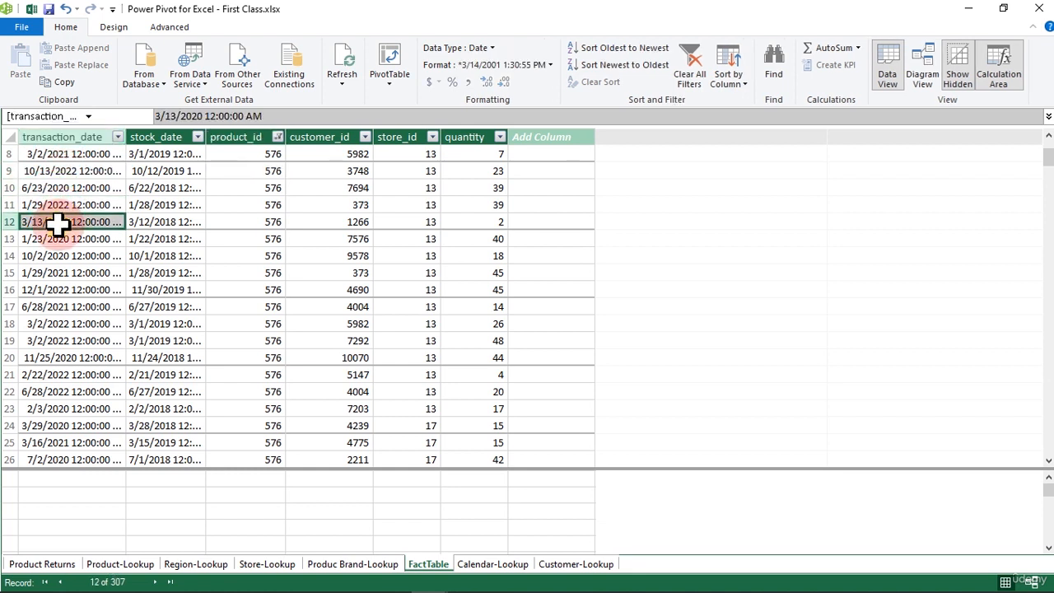
Format the whole transaction_date column in the FactTable with the date-only format *3/14/2001.
{"action": "left_click", "coordinate": [89, 137]}
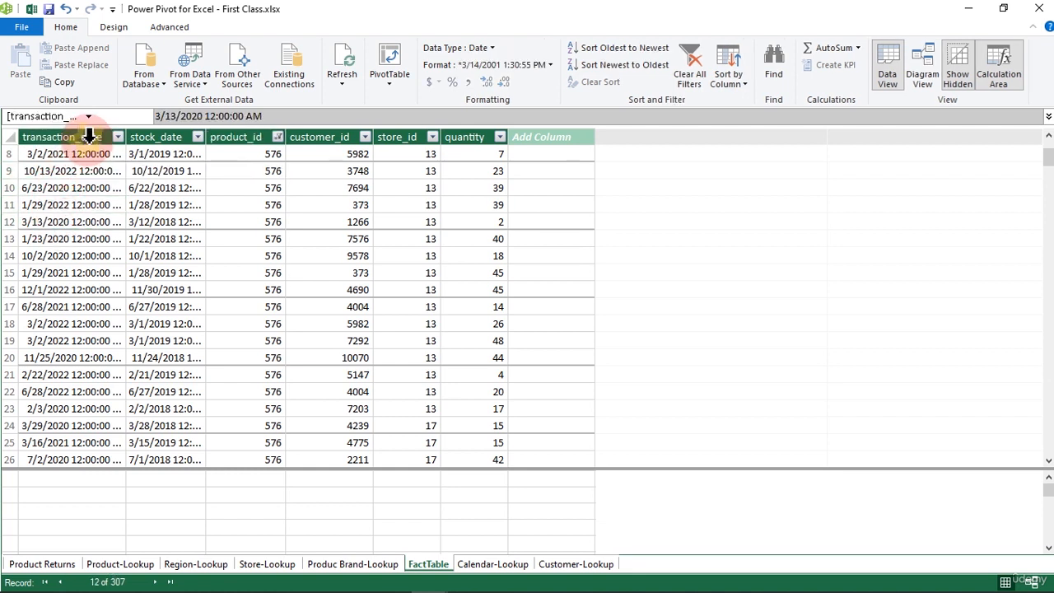
{"action": "left_click", "coordinate": [551, 65]}
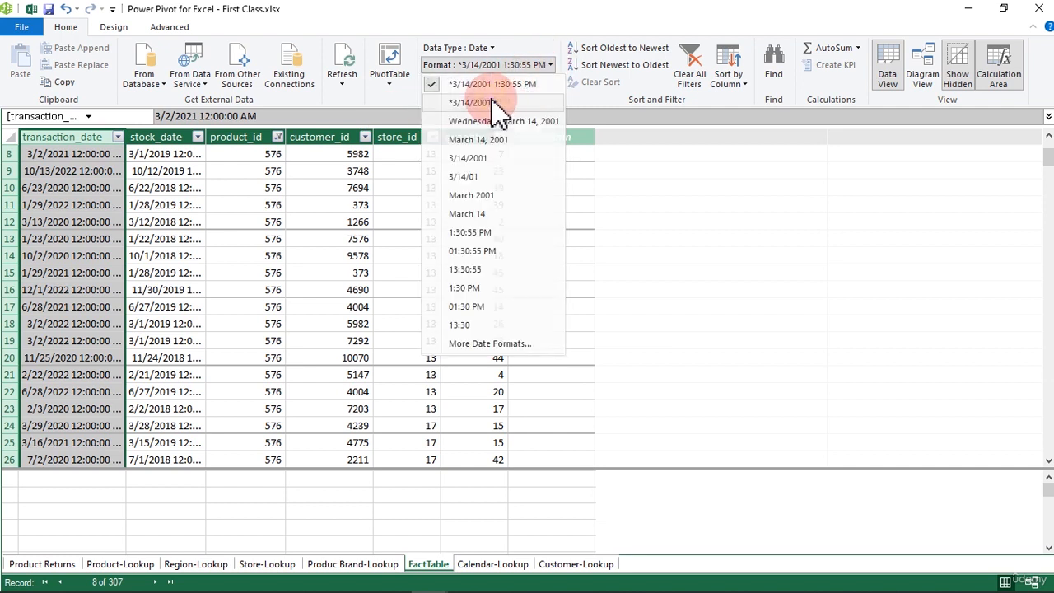
{"action": "left_click", "coordinate": [492, 103]}
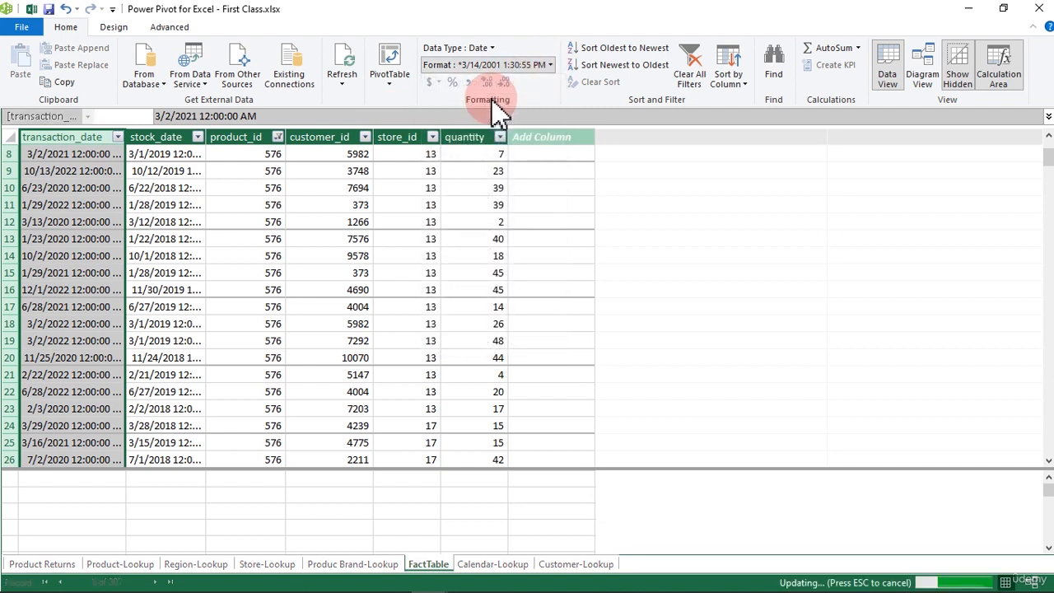
{"action": "left_click", "coordinate": [80, 171]}
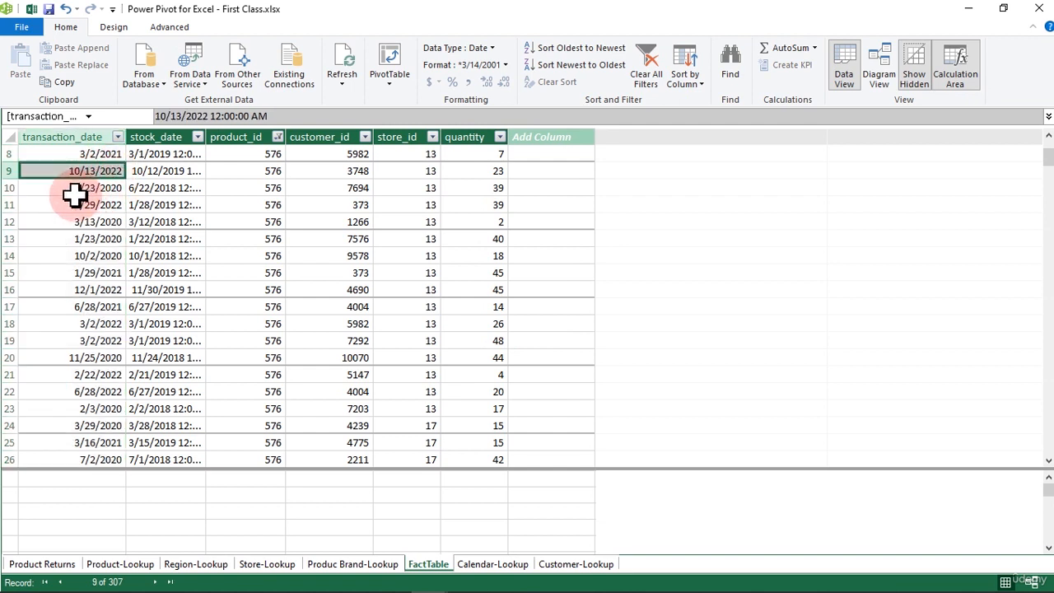
{"action": "left_click", "coordinate": [113, 306]}
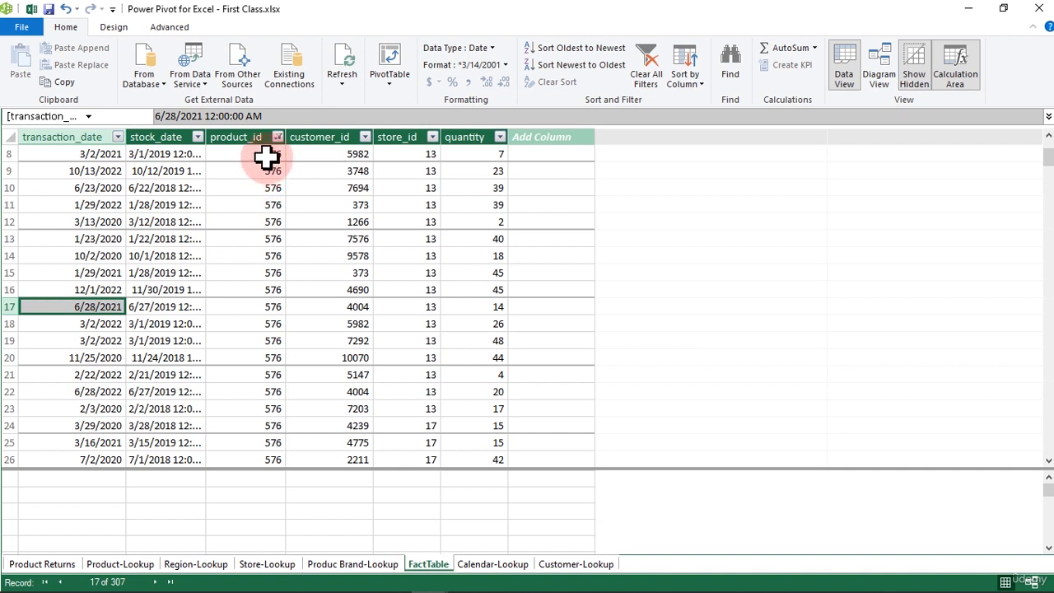
Review the repeated product_id values in the FactTable and compare its layout with the Product-Lookup table.
{"action": "left_click_drag", "start_coordinate": [265, 156], "coordinate": [249, 384]}
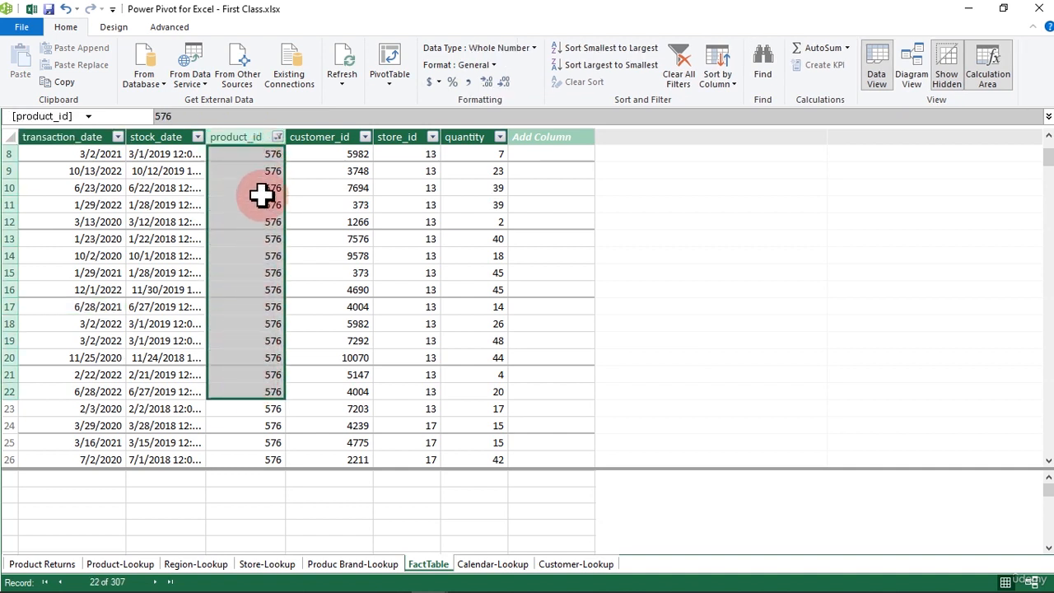
{"action": "left_click", "coordinate": [265, 157]}
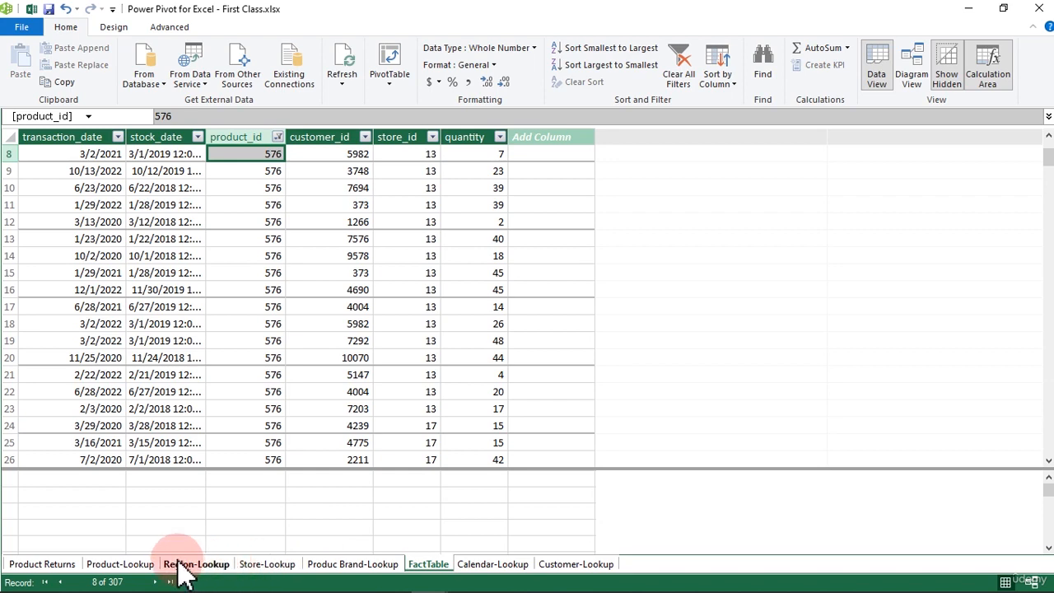
{"action": "left_click", "coordinate": [142, 568]}
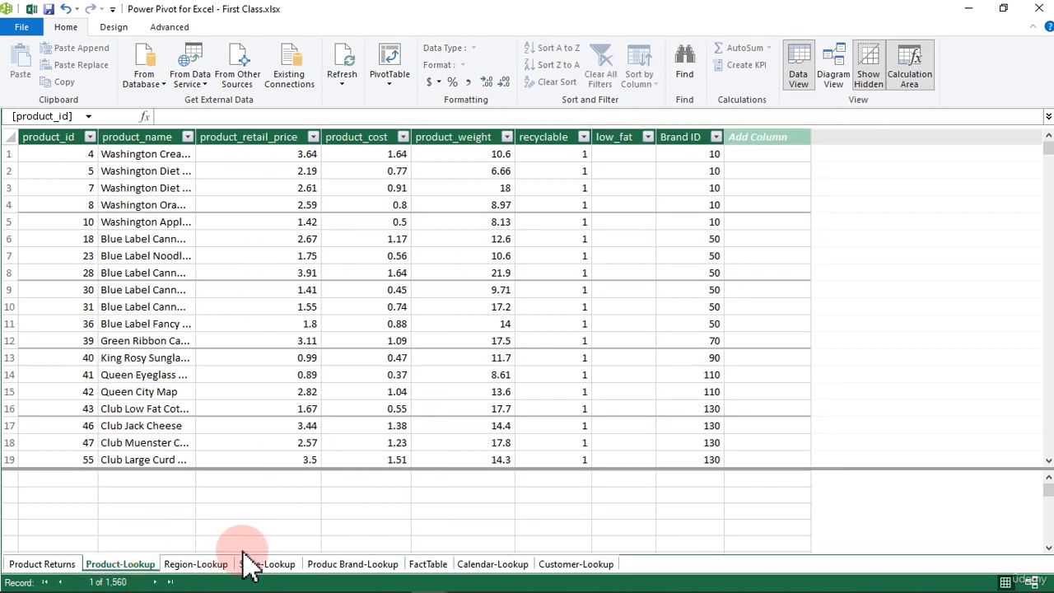
{"action": "left_click", "coordinate": [427, 567]}
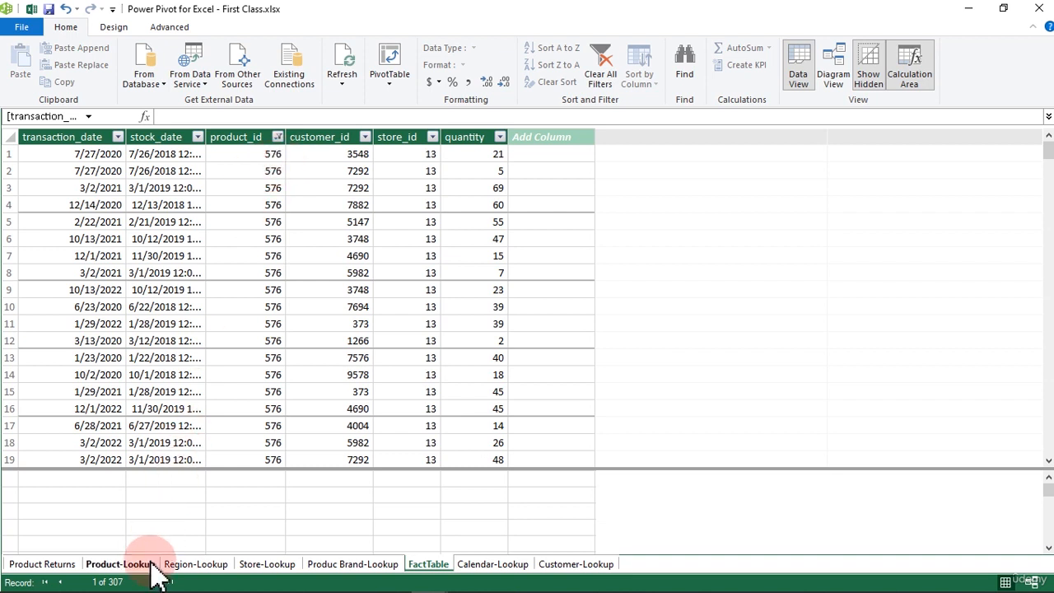
Filter the Product-Lookup table with a number filter where product_id is equal to 576.
{"action": "left_click", "coordinate": [145, 566]}
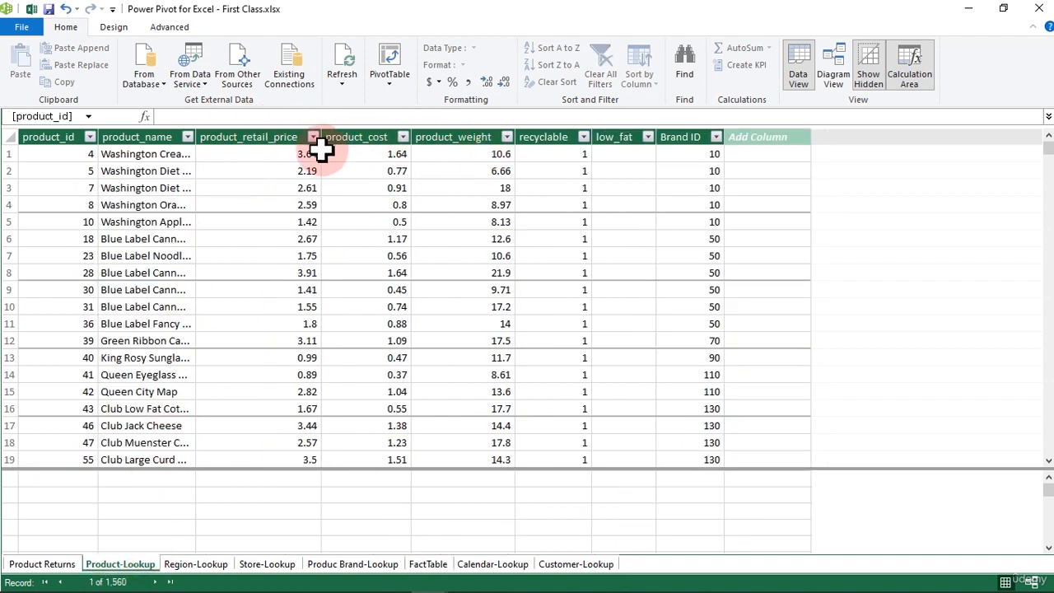
{"action": "left_click", "coordinate": [89, 136]}
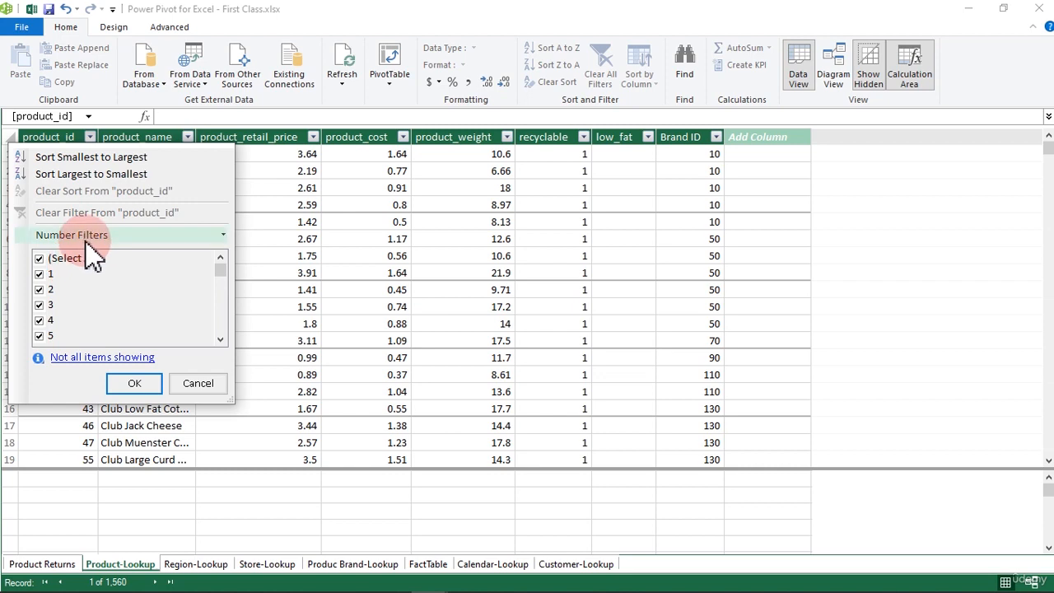
{"action": "mouse_move", "coordinate": [159, 236]}
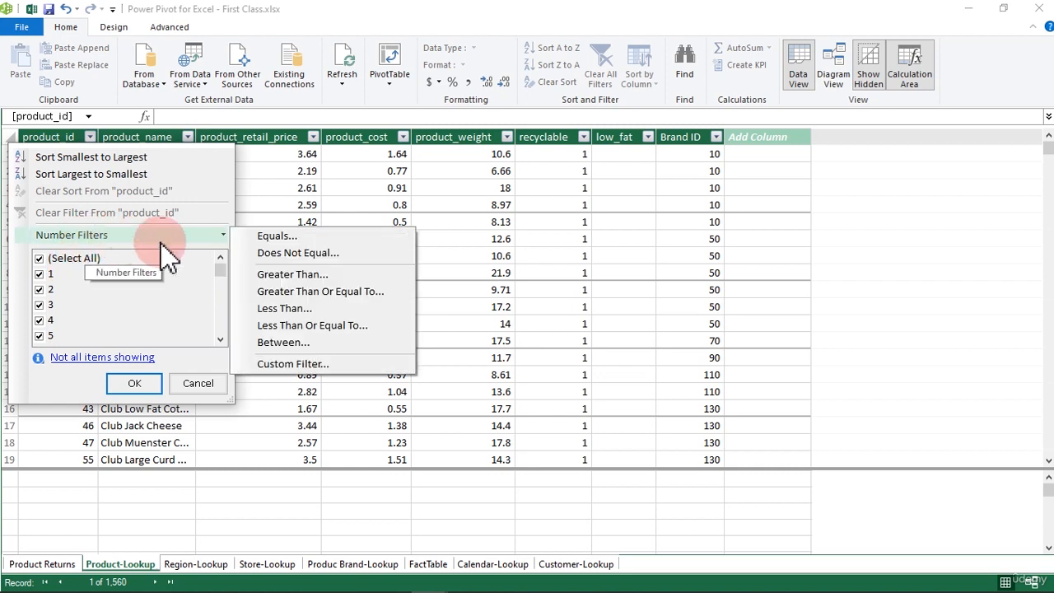
{"action": "left_click", "coordinate": [265, 247]}
{"action": "left_click", "coordinate": [285, 93]}
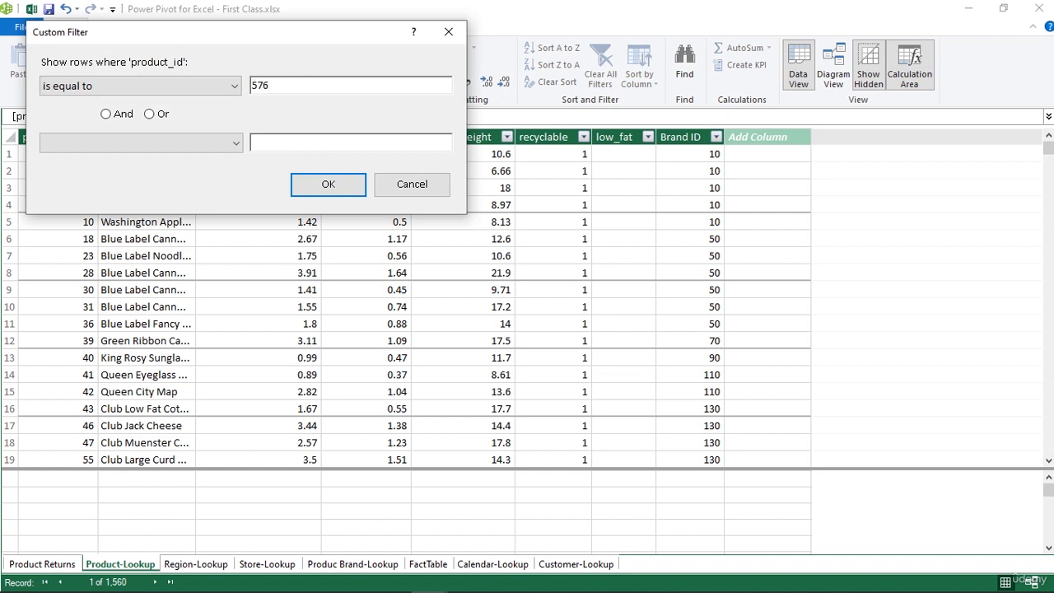
{"action": "left_click", "coordinate": [346, 186]}
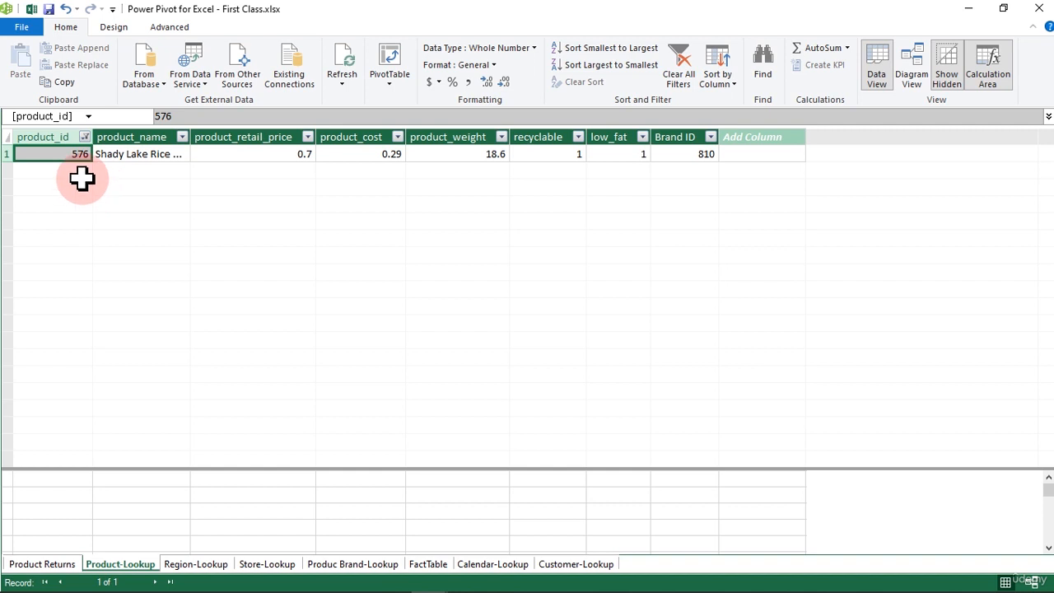
Compare the filtered FactTable rows with the matching Product-Lookup record, checking its product_id and product_name.
{"action": "left_click", "coordinate": [435, 564]}
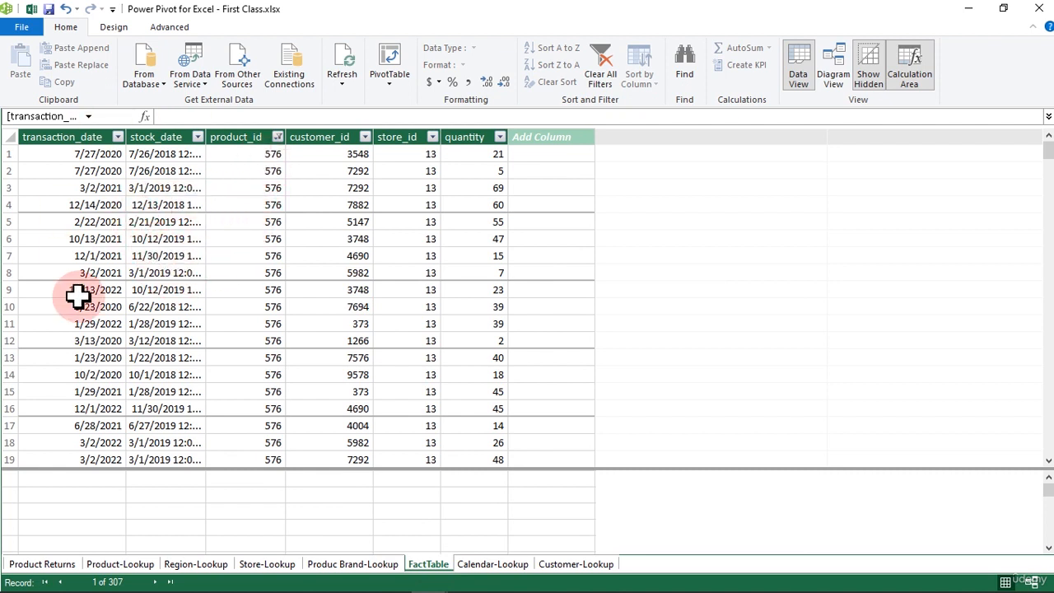
{"action": "left_click", "coordinate": [124, 565]}
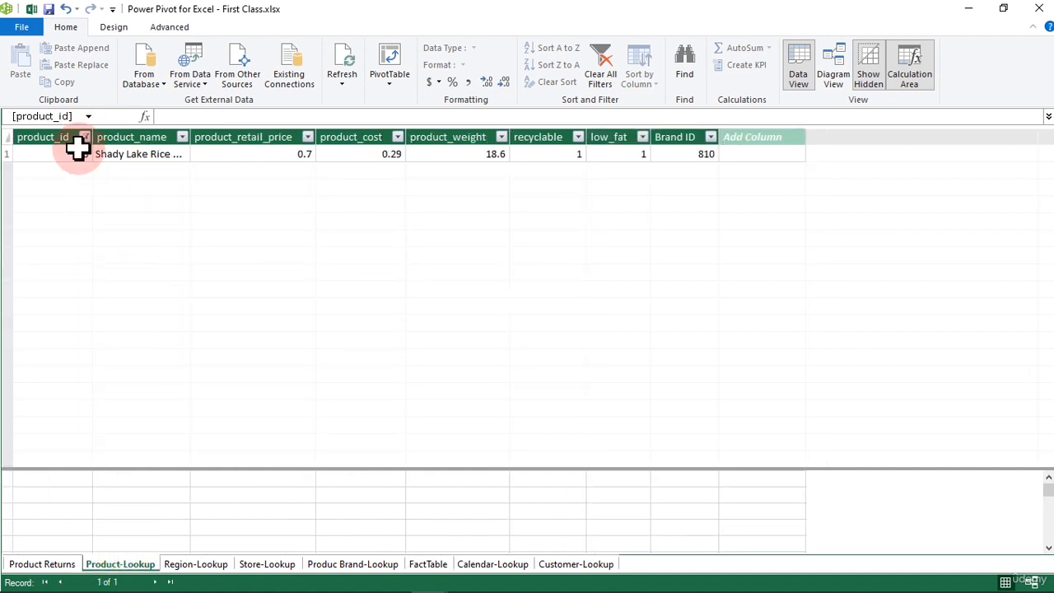
{"action": "left_click", "coordinate": [122, 156]}
{"action": "left_click", "coordinate": [76, 157]}
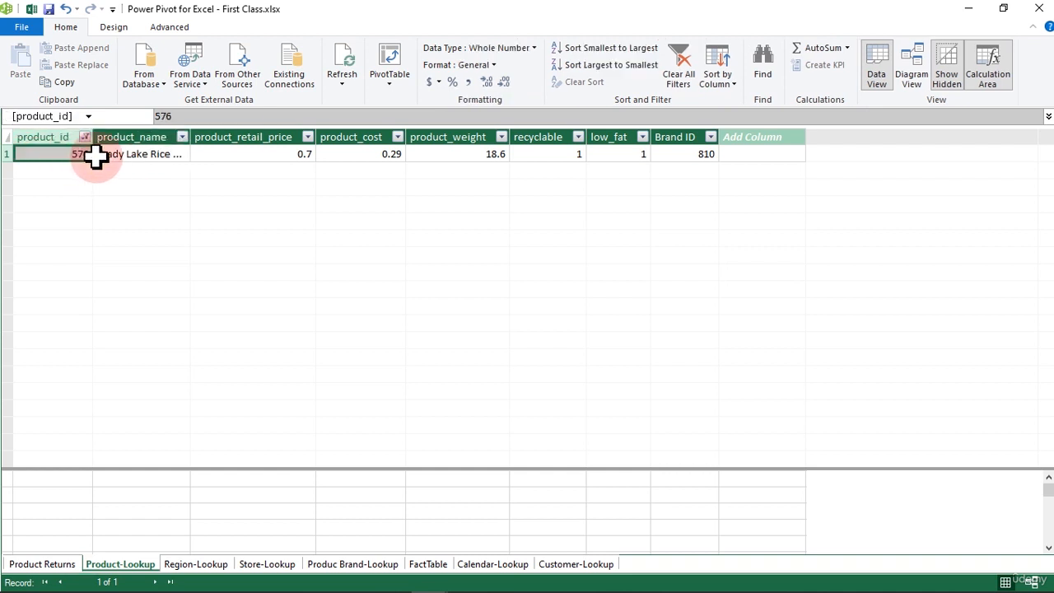
{"action": "left_click", "coordinate": [122, 159]}
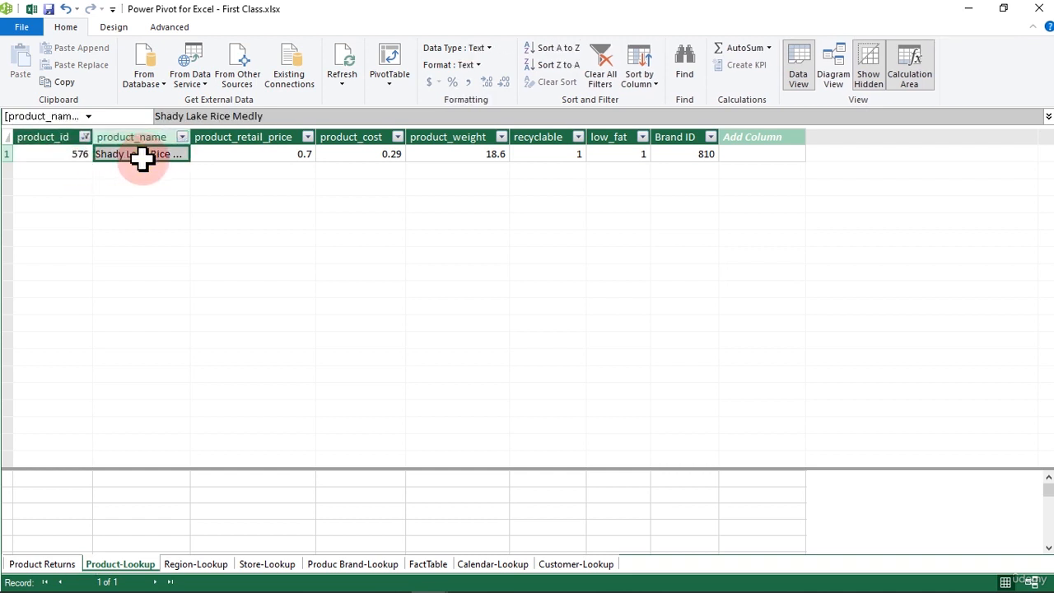
Clear the product_id filter from the Product-Lookup table.
{"action": "left_click", "coordinate": [86, 138]}
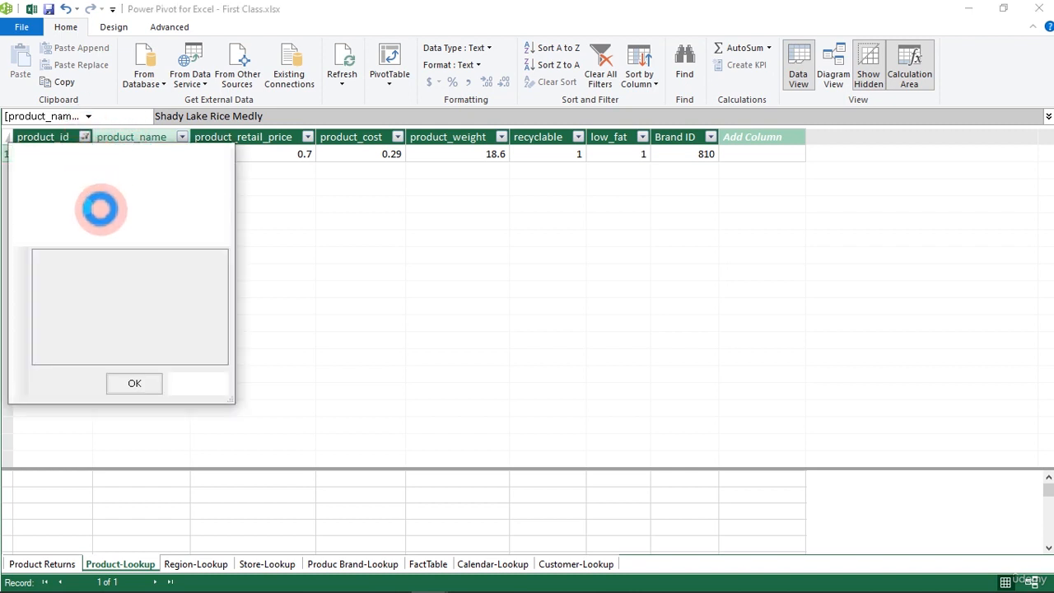
{"action": "mouse_move", "coordinate": [146, 238]}
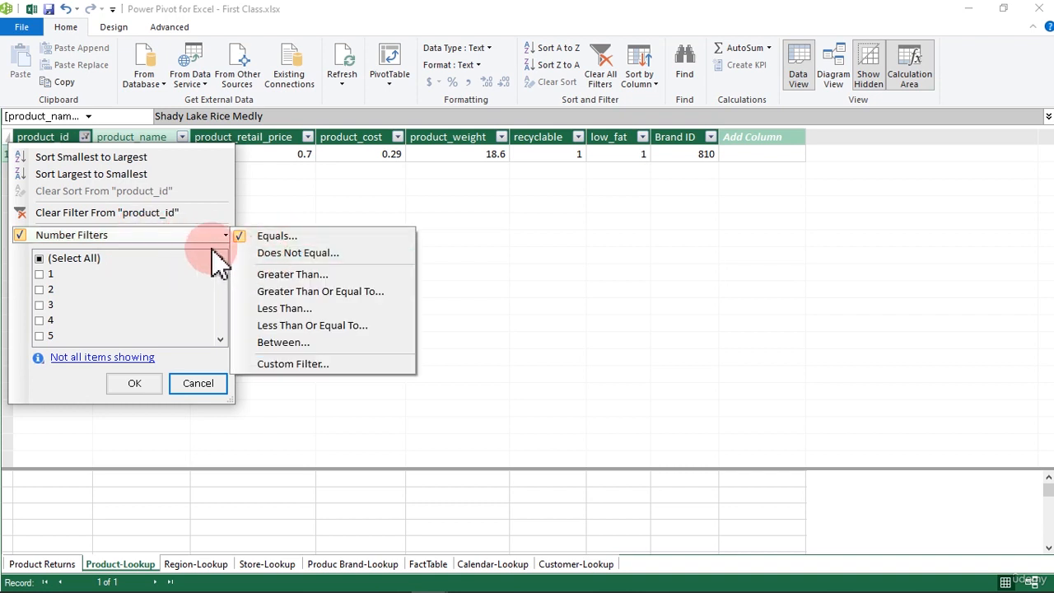
{"action": "left_click", "coordinate": [130, 216]}
{"action": "left_click", "coordinate": [83, 154]}
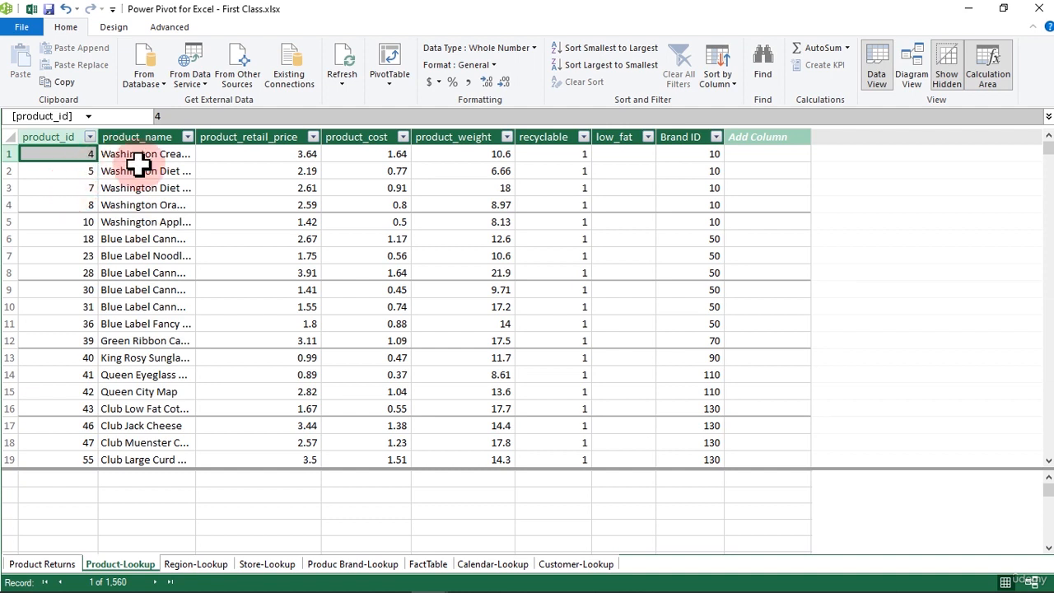
Clear the product_id filter from the FactTable and return to Diagram View.
{"action": "left_click", "coordinate": [430, 565]}
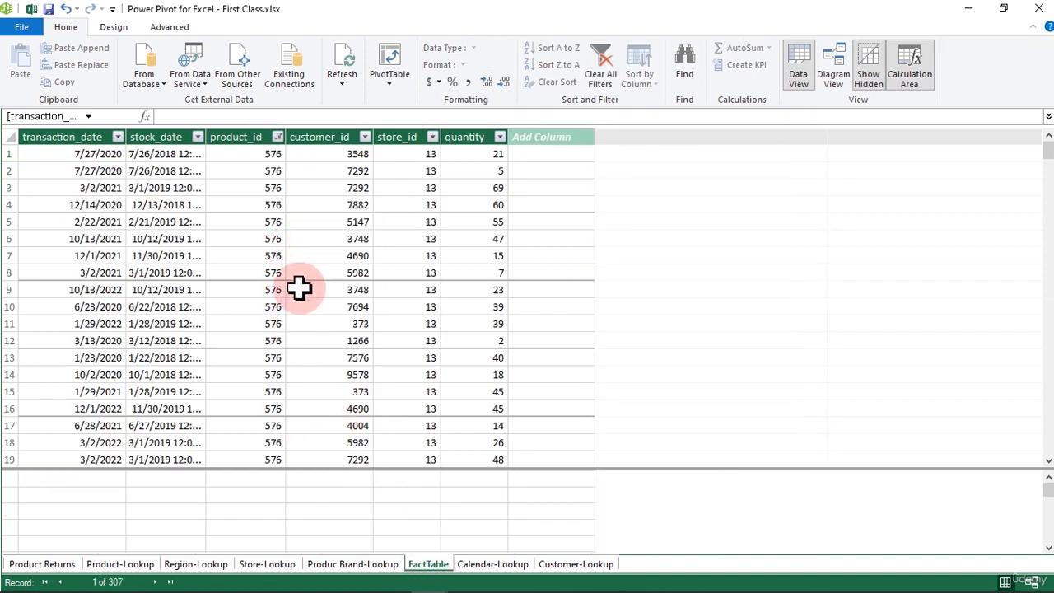
{"action": "left_click", "coordinate": [279, 140]}
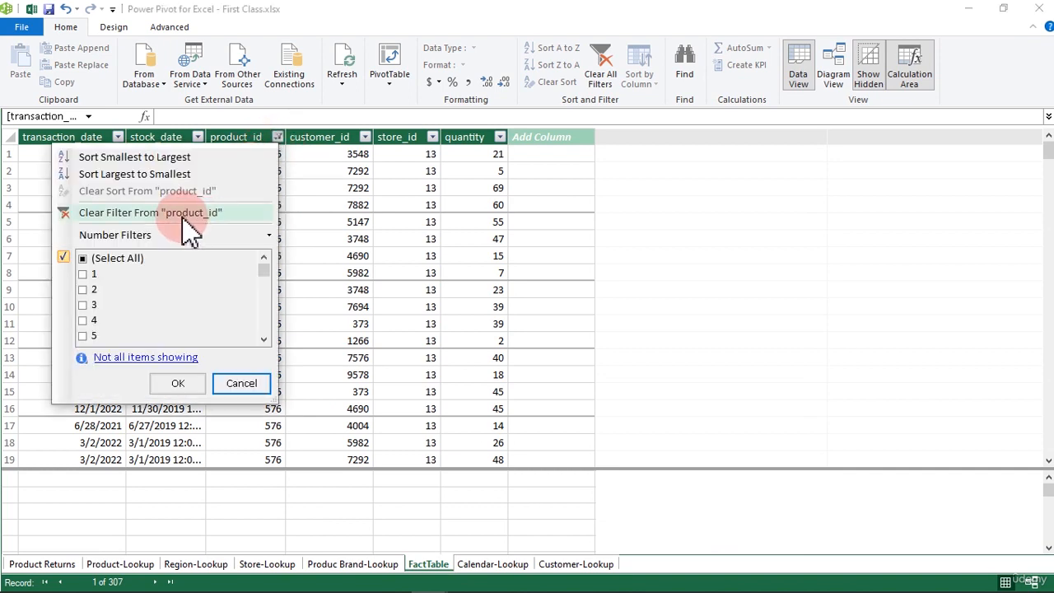
{"action": "left_click", "coordinate": [193, 215]}
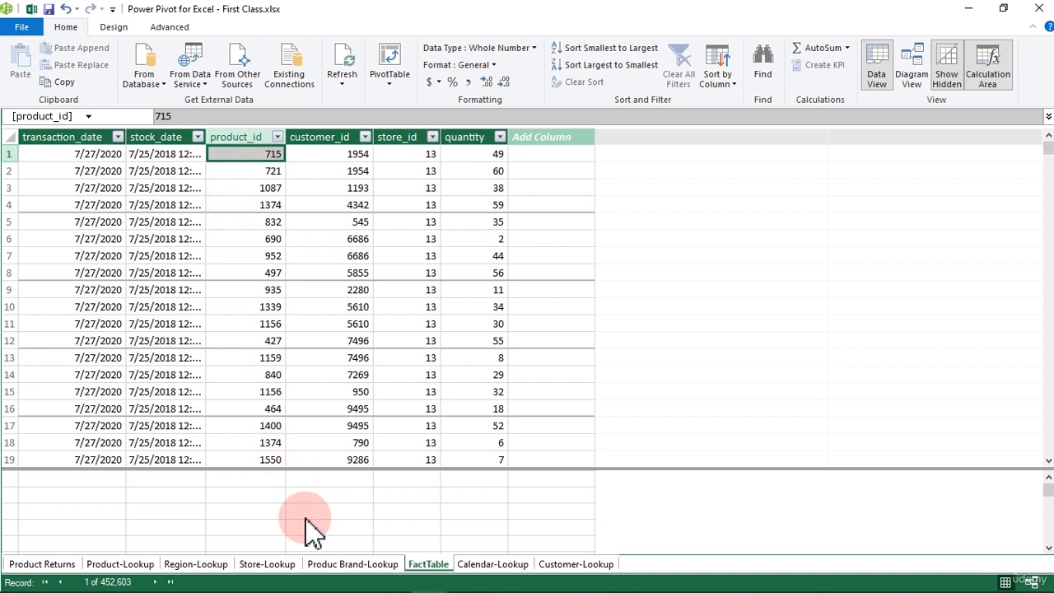
{"action": "left_click", "coordinate": [913, 58]}
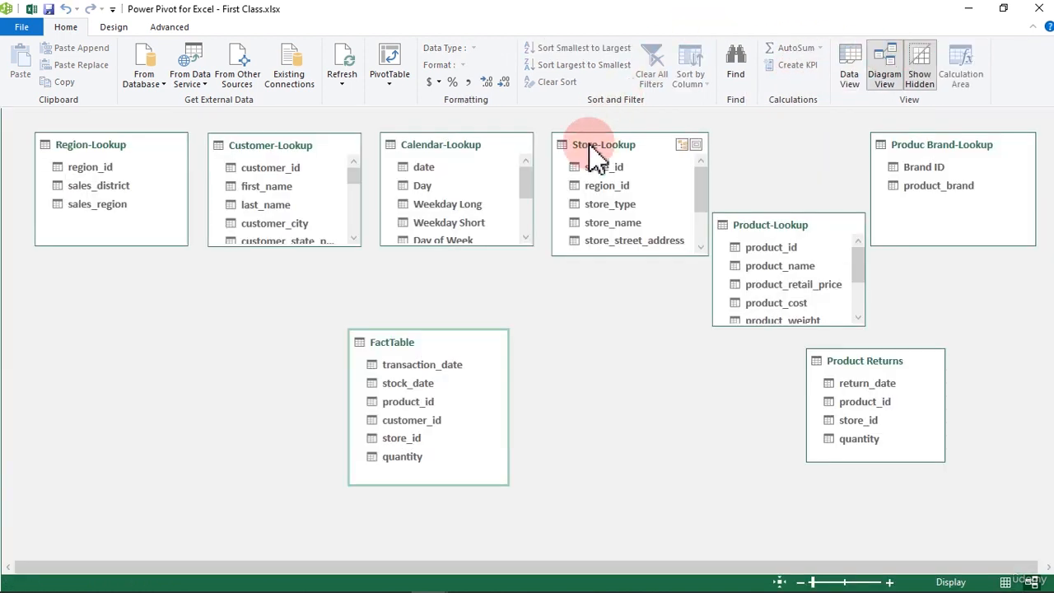
Shift the FactTable slightly in the diagram and select the region_id field of Region-Lookup.
{"action": "left_click_drag", "start_coordinate": [427, 339], "coordinate": [407, 336]}
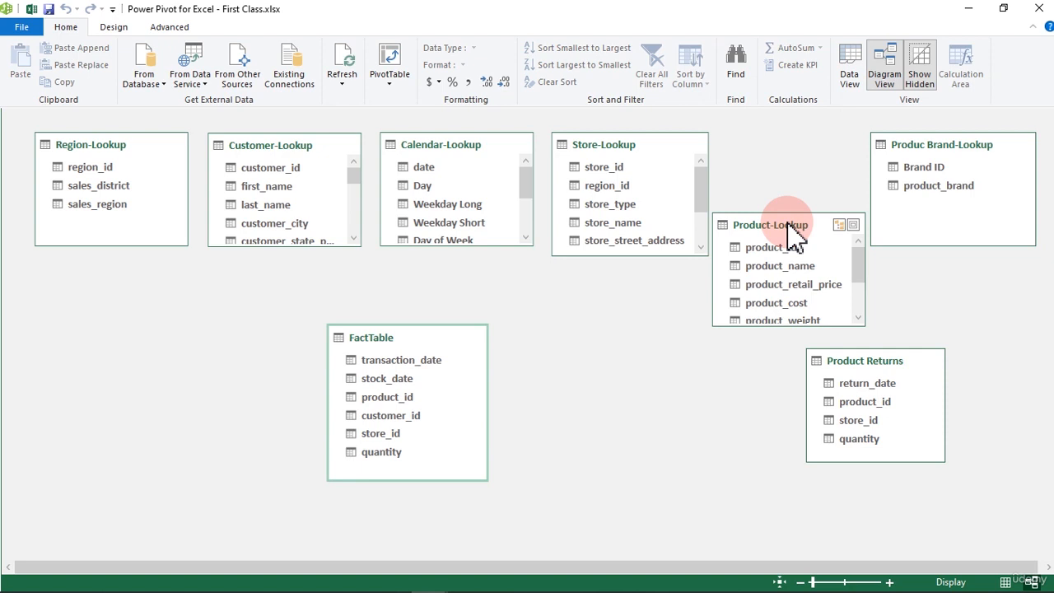
{"action": "left_click", "coordinate": [659, 305]}
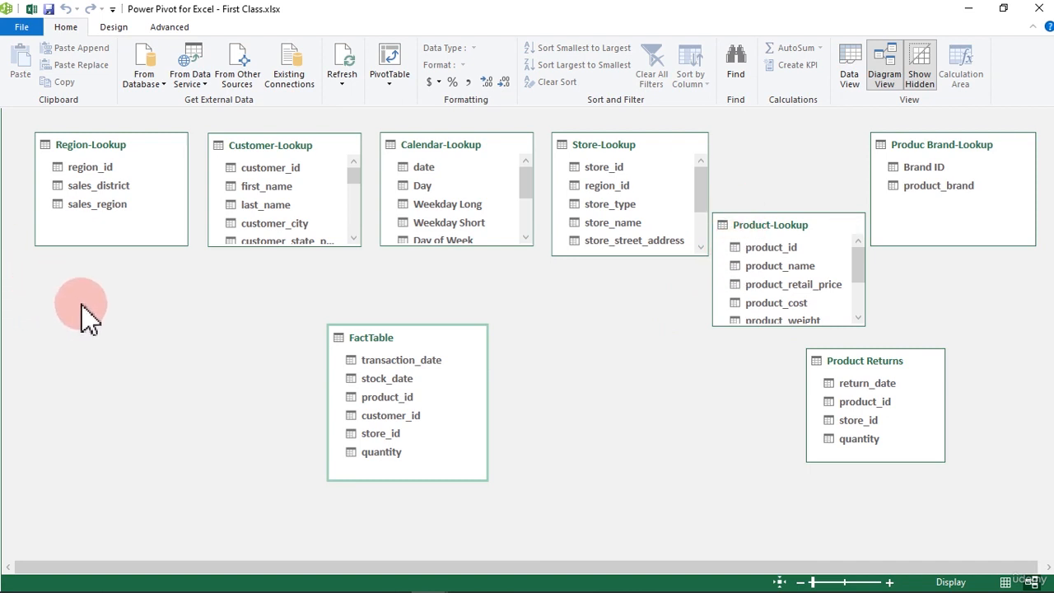
{"action": "left_click", "coordinate": [357, 360]}
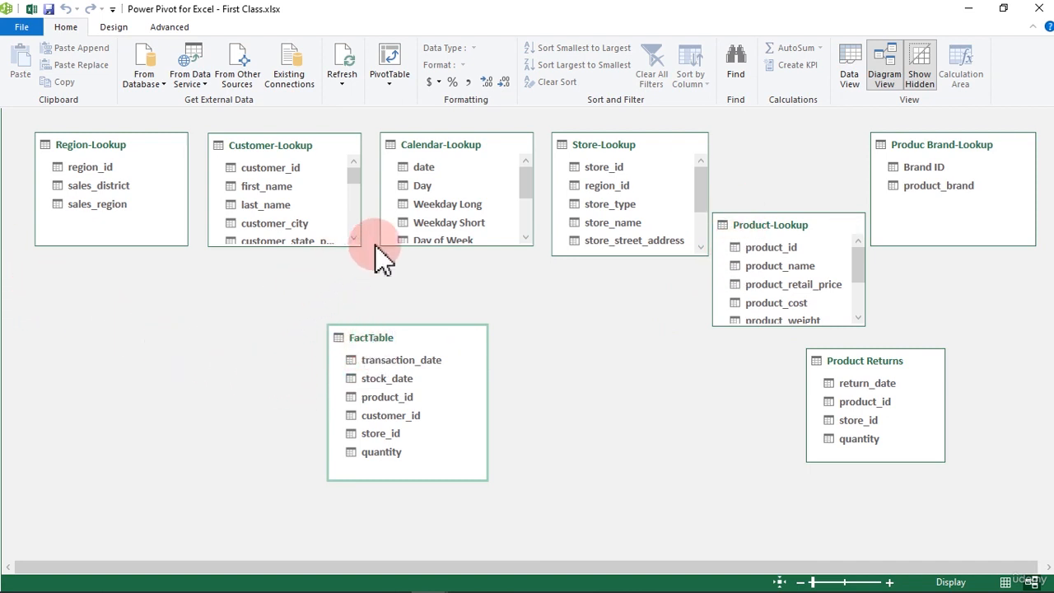
{"action": "left_click", "coordinate": [90, 202]}
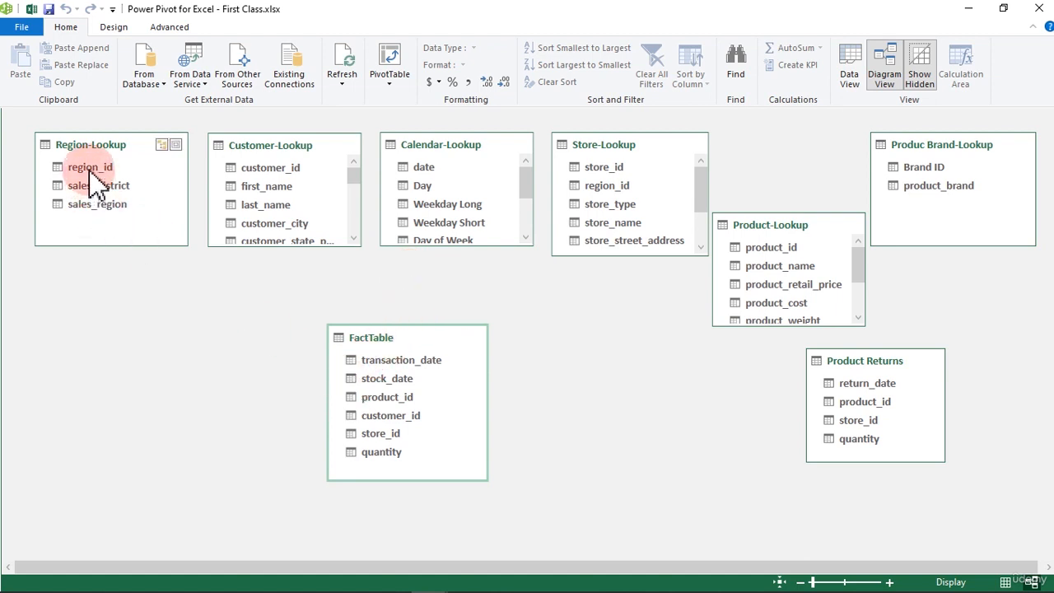
{"action": "left_click", "coordinate": [89, 168]}
{"action": "left_click_drag", "start_coordinate": [92, 173], "coordinate": [130, 173]}
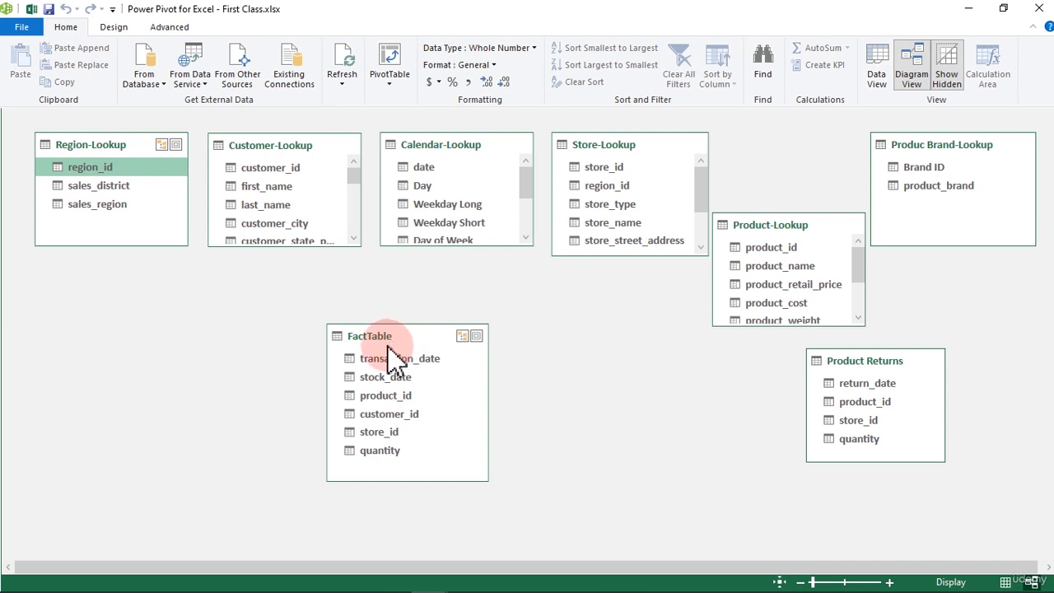
Rearrange the lookup tables in one row as Customer-Lookup, Calendar-Lookup and Region-Lookup, with Region-Lookup beside Store-Lookup.
{"action": "left_click_drag", "start_coordinate": [118, 150], "coordinate": [605, 280]}
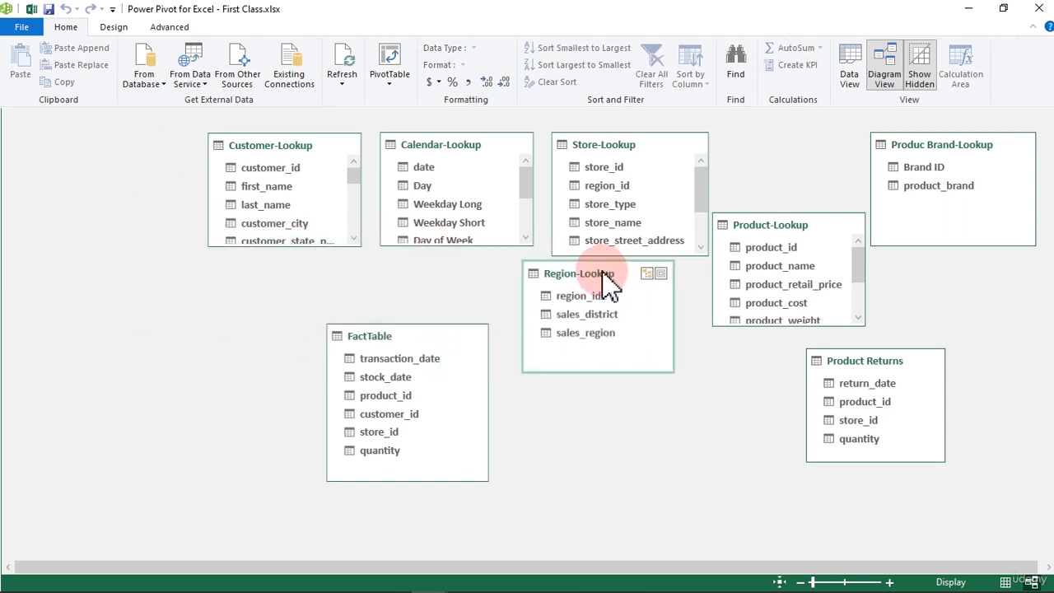
{"action": "left_click_drag", "start_coordinate": [294, 151], "coordinate": [139, 150]}
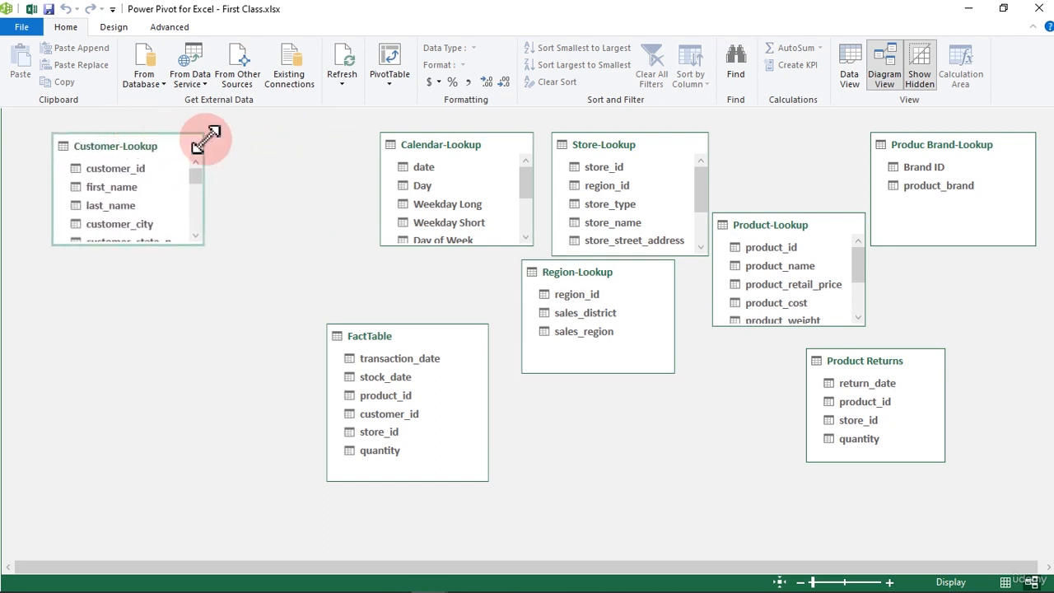
{"action": "left_click_drag", "start_coordinate": [418, 146], "coordinate": [269, 150]}
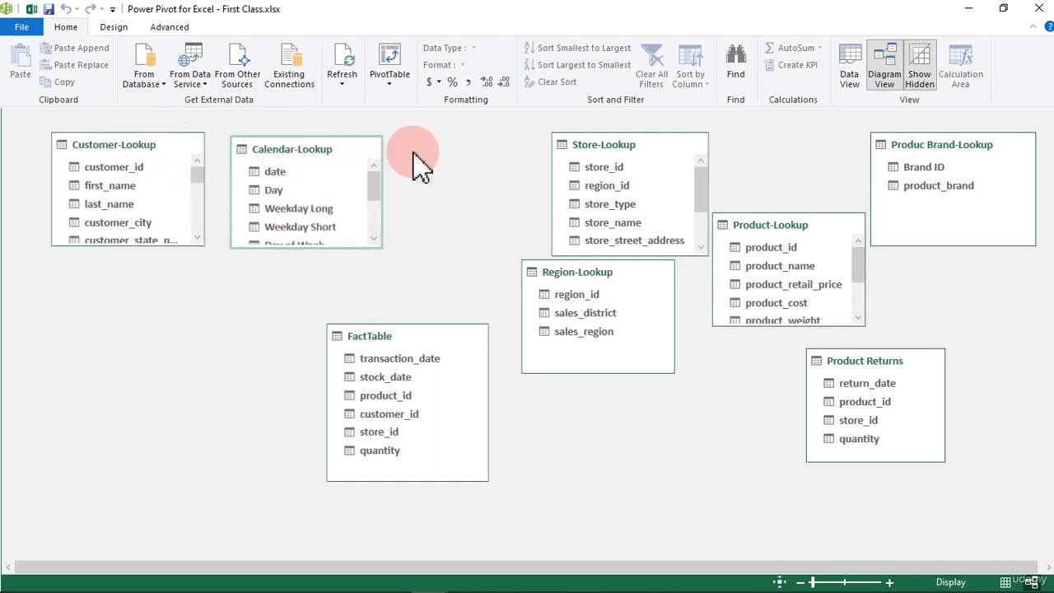
{"action": "left_click_drag", "start_coordinate": [572, 282], "coordinate": [453, 161]}
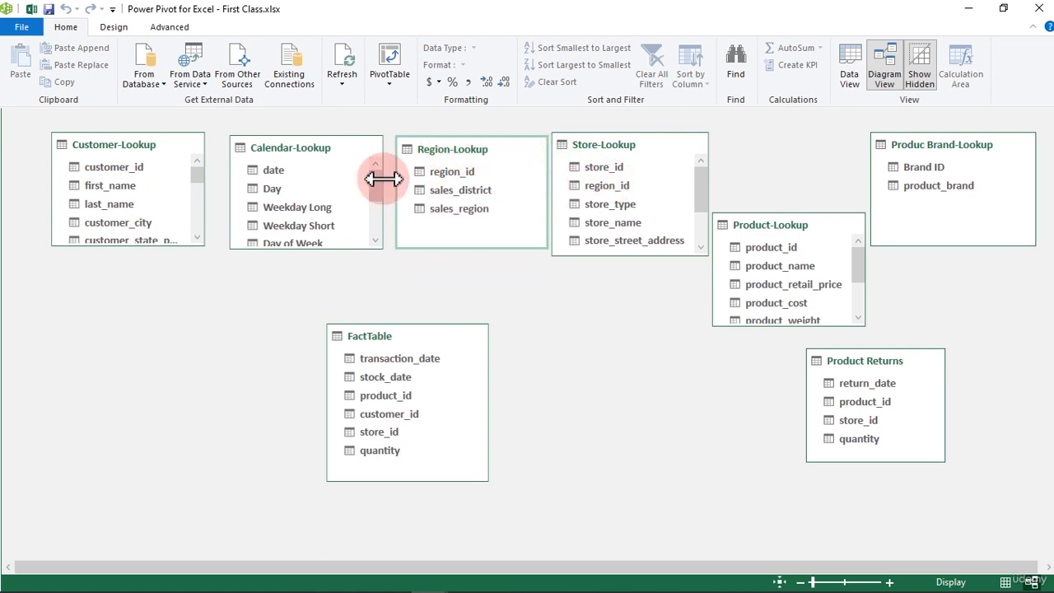
{"action": "left_click_drag", "start_coordinate": [172, 148], "coordinate": [147, 150]}
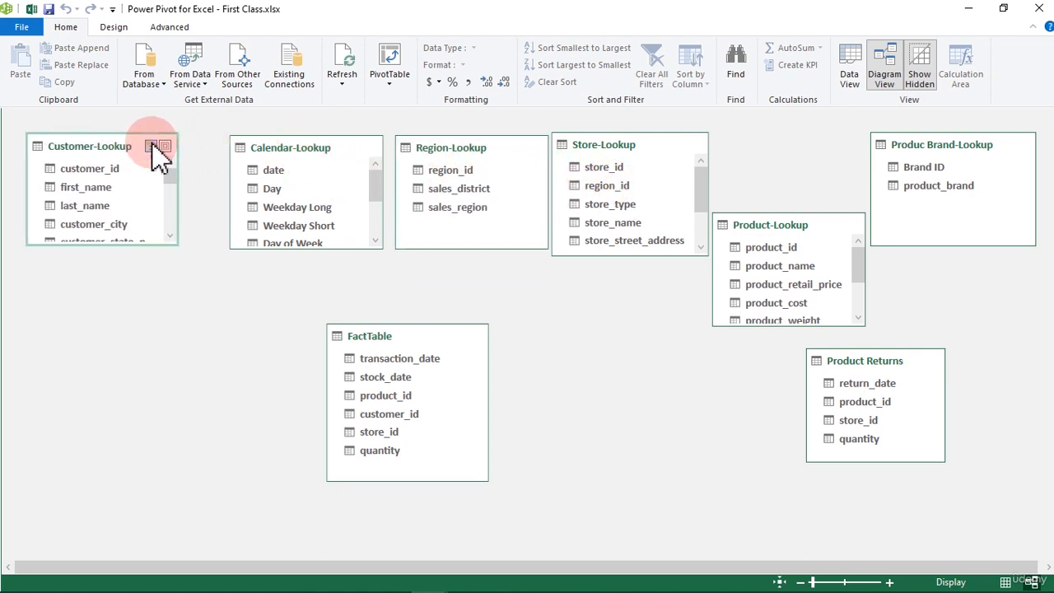
{"action": "left_click_drag", "start_coordinate": [289, 148], "coordinate": [251, 148]}
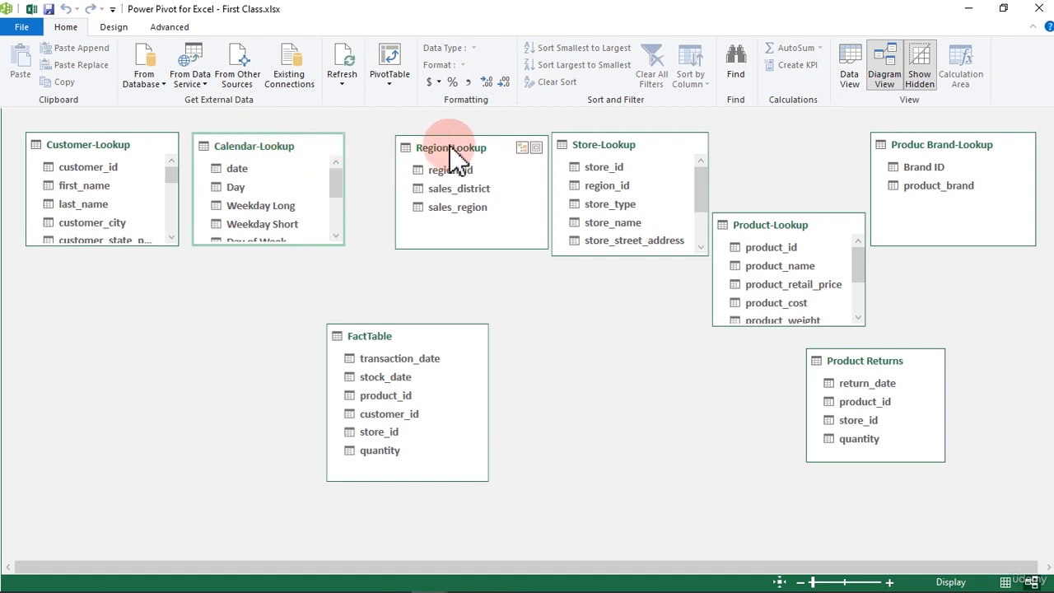
Relate Region-Lookup to Store-Lookup on region_id, and lower Store-Lookup to inspect the one and many ends of the relationship.
{"action": "mouse_move", "coordinate": [456, 160]}
{"action": "left_mouse_down"}
{"action": "mouse_move", "coordinate": [425, 157]}
{"action": "mouse_move", "coordinate": [616, 202]}
{"action": "mouse_move", "coordinate": [606, 185]}
{"action": "left_mouse_up"}
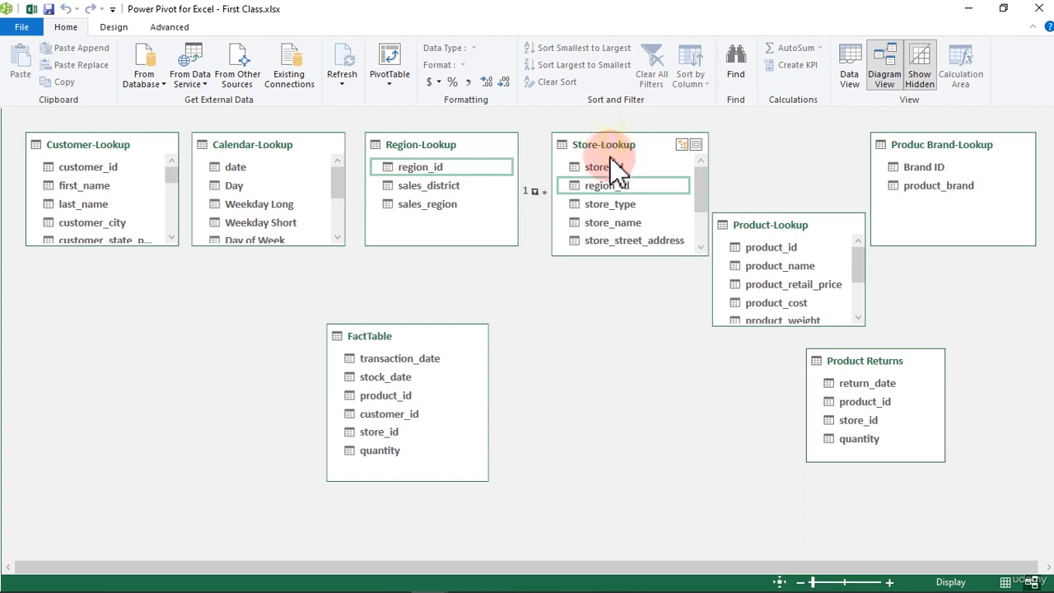
{"action": "left_click_drag", "start_coordinate": [616, 142], "coordinate": [606, 179]}
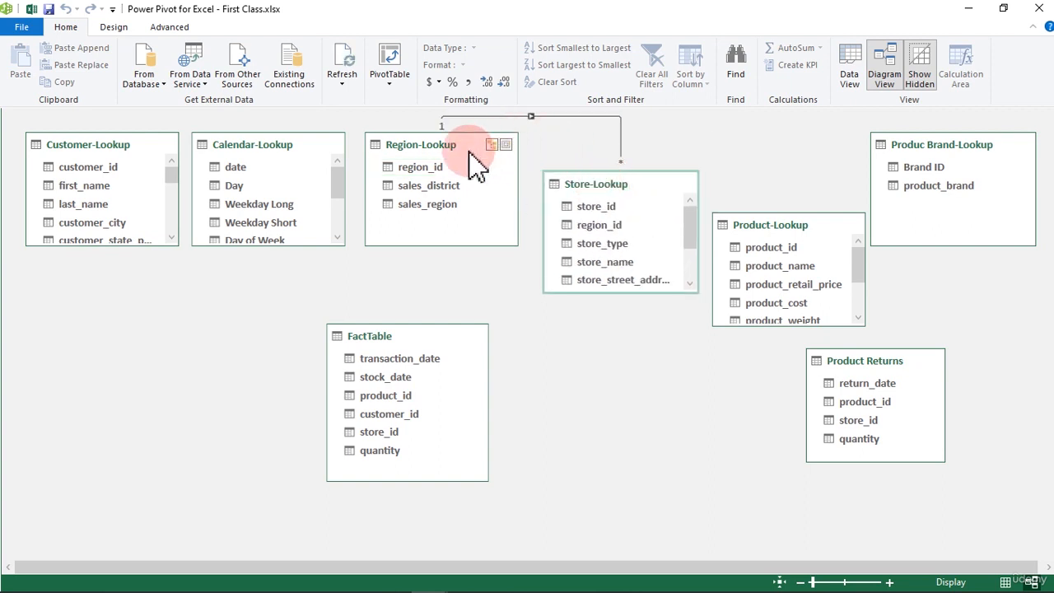
{"action": "left_click", "coordinate": [443, 124]}
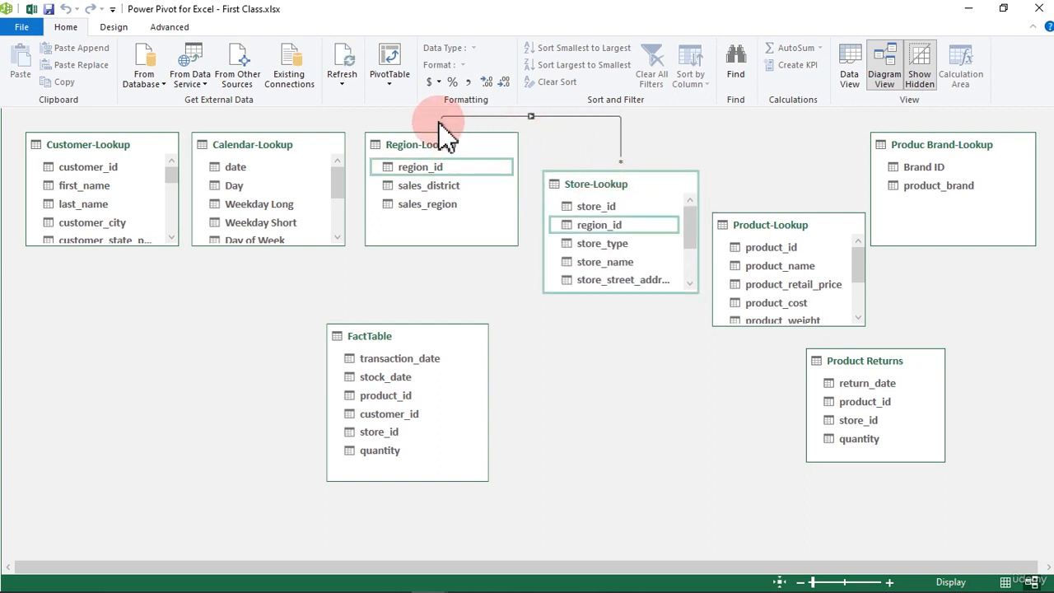
{"action": "left_click", "coordinate": [623, 165]}
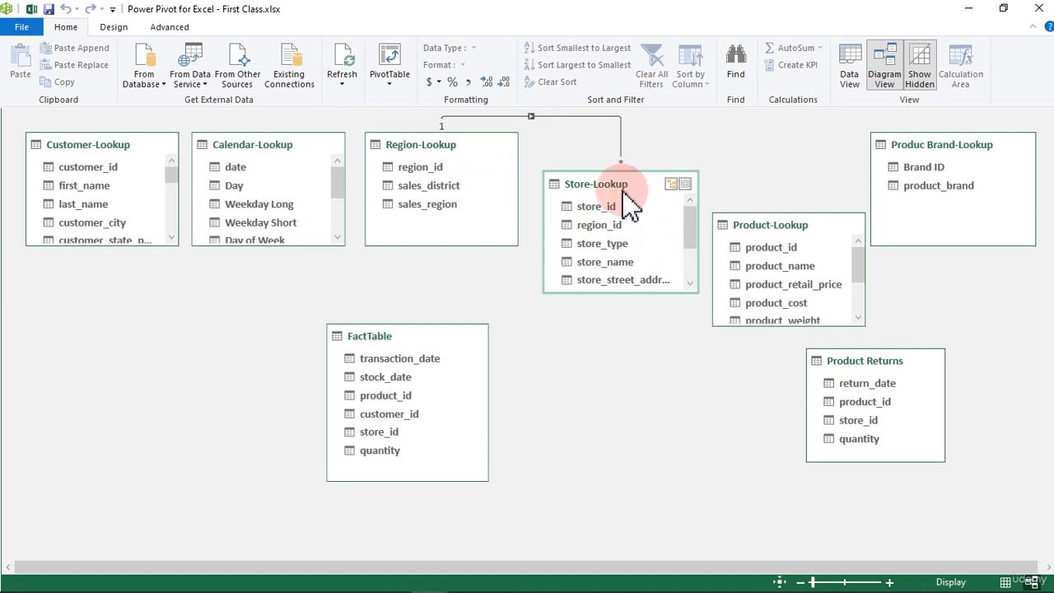
{"action": "left_click", "coordinate": [620, 146]}
{"action": "left_click", "coordinate": [626, 176]}
{"action": "left_click", "coordinate": [619, 152]}
{"action": "left_click", "coordinate": [637, 202]}
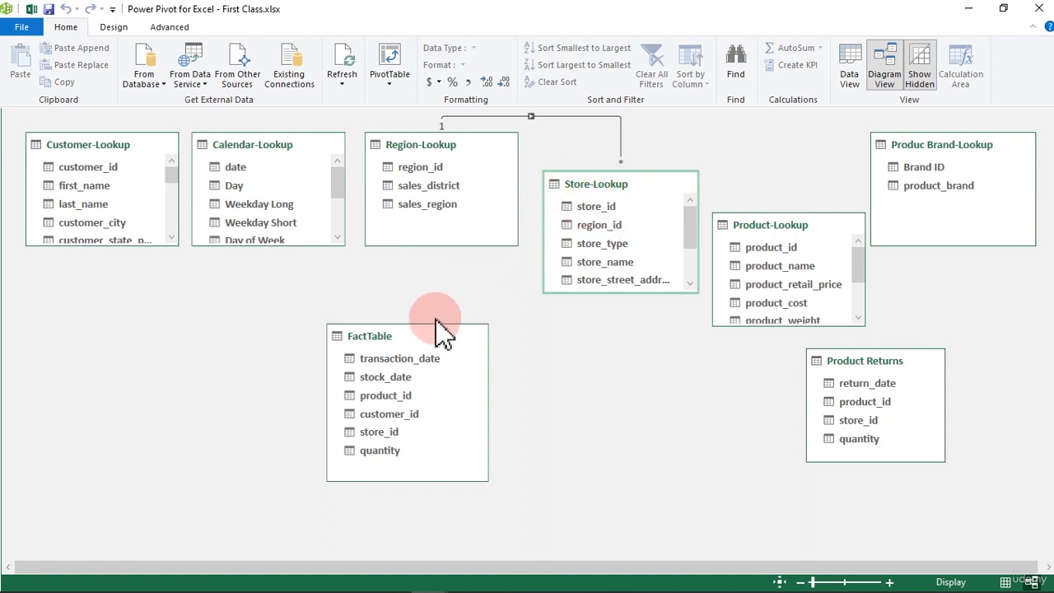
Relate the FactTable to Store-Lookup on store_id and to Product-Lookup on product_id.
{"action": "left_click", "coordinate": [369, 435]}
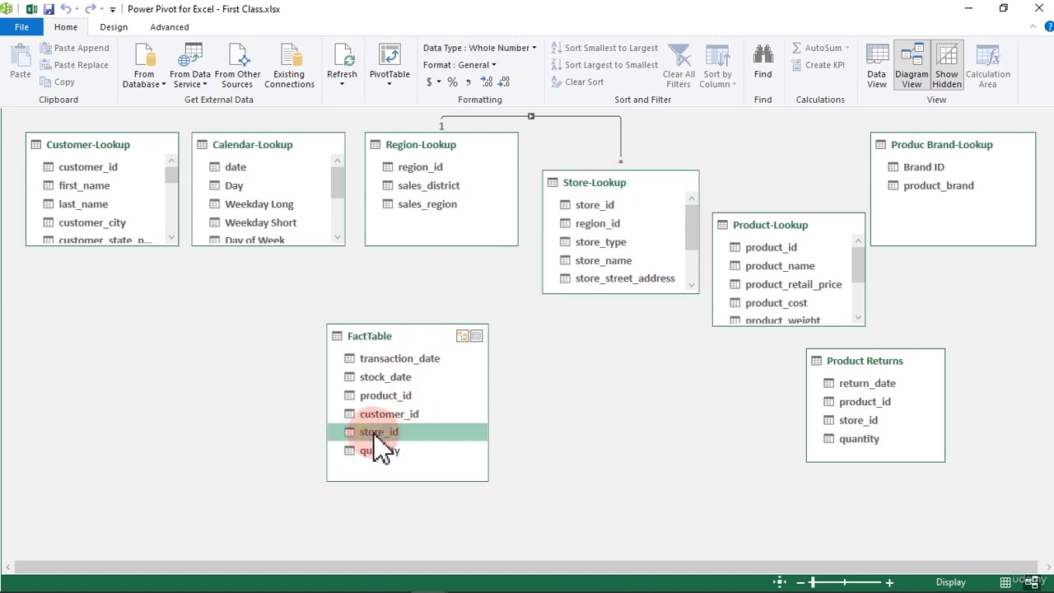
{"action": "left_click_drag", "start_coordinate": [375, 437], "coordinate": [588, 201]}
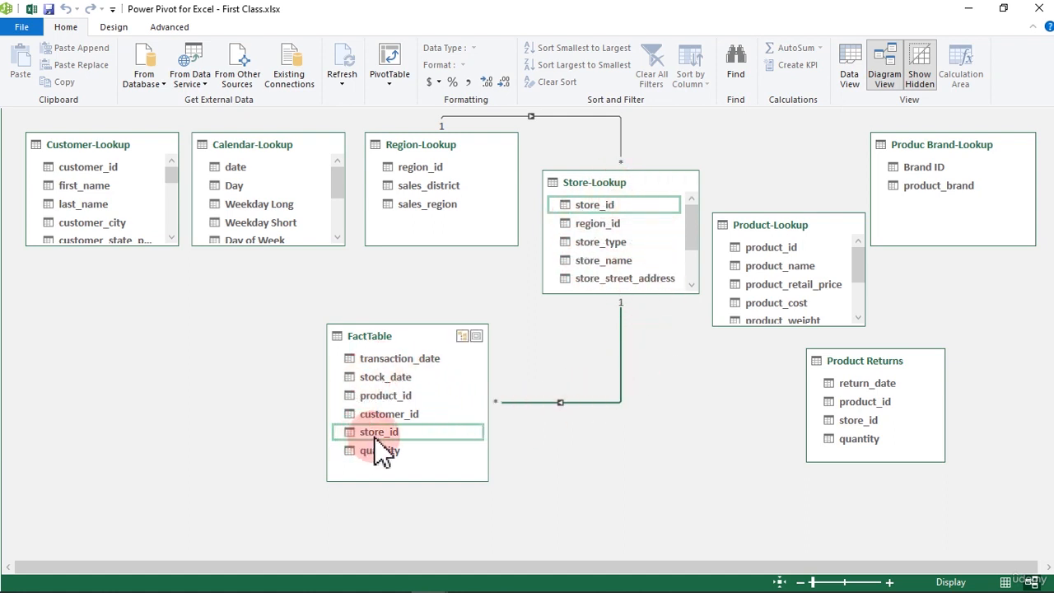
{"action": "left_click", "coordinate": [772, 249]}
{"action": "left_click_drag", "start_coordinate": [774, 250], "coordinate": [399, 397]}
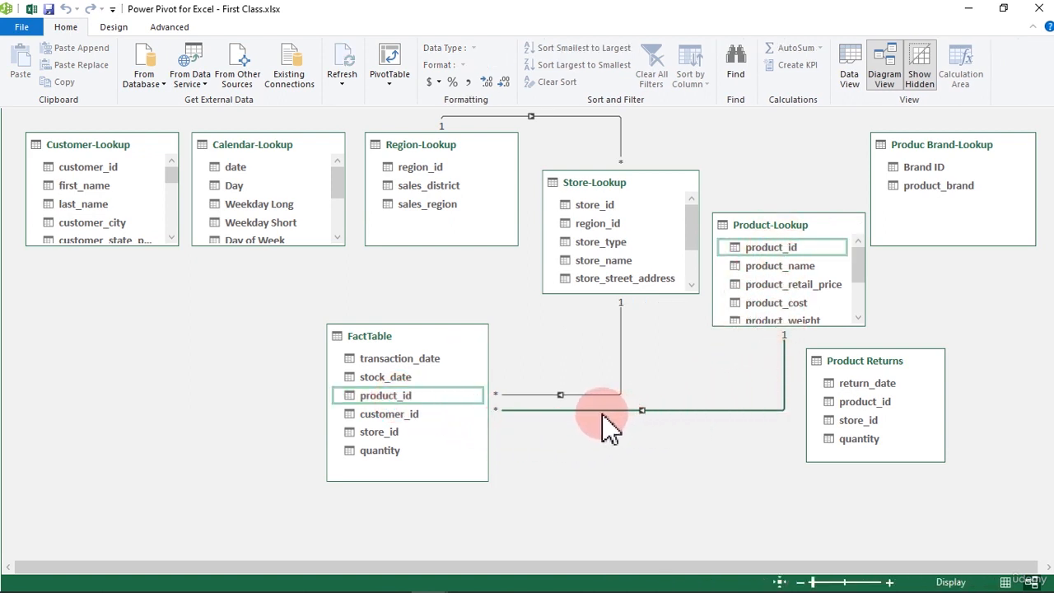
Relate Calendar-Lookup's date to the FactTable's transaction_date, and Customer-Lookup to the FactTable on customer_id.
{"action": "left_click", "coordinate": [235, 167]}
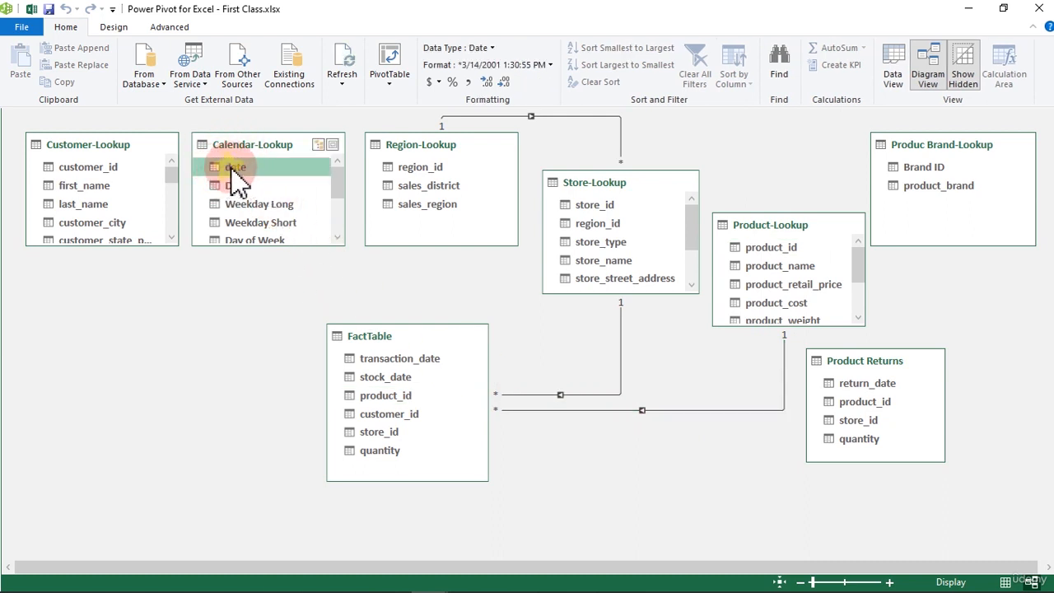
{"action": "left_click_drag", "start_coordinate": [233, 171], "coordinate": [381, 350]}
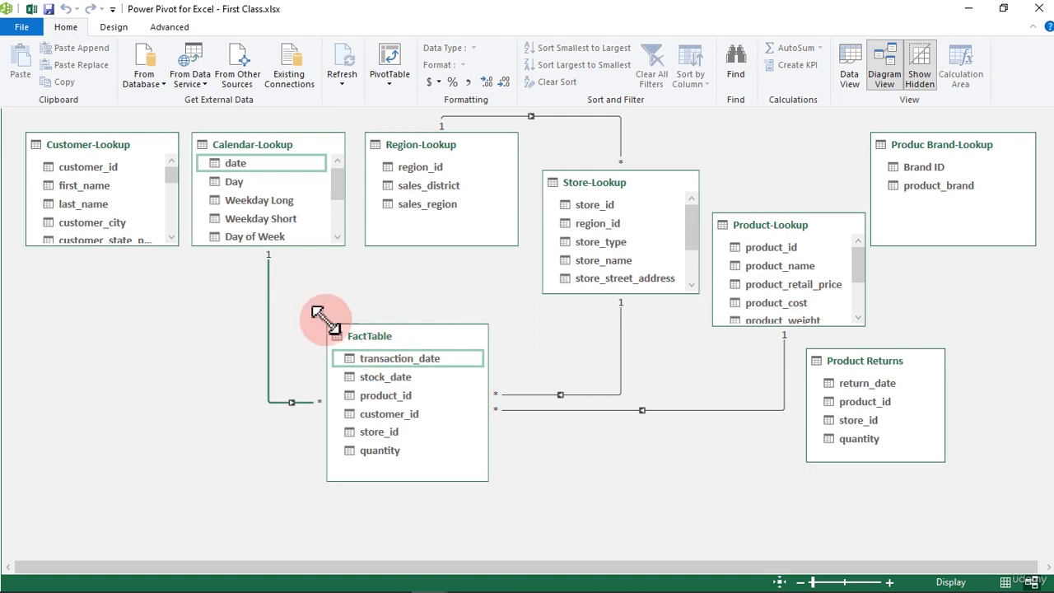
{"action": "left_click", "coordinate": [90, 168]}
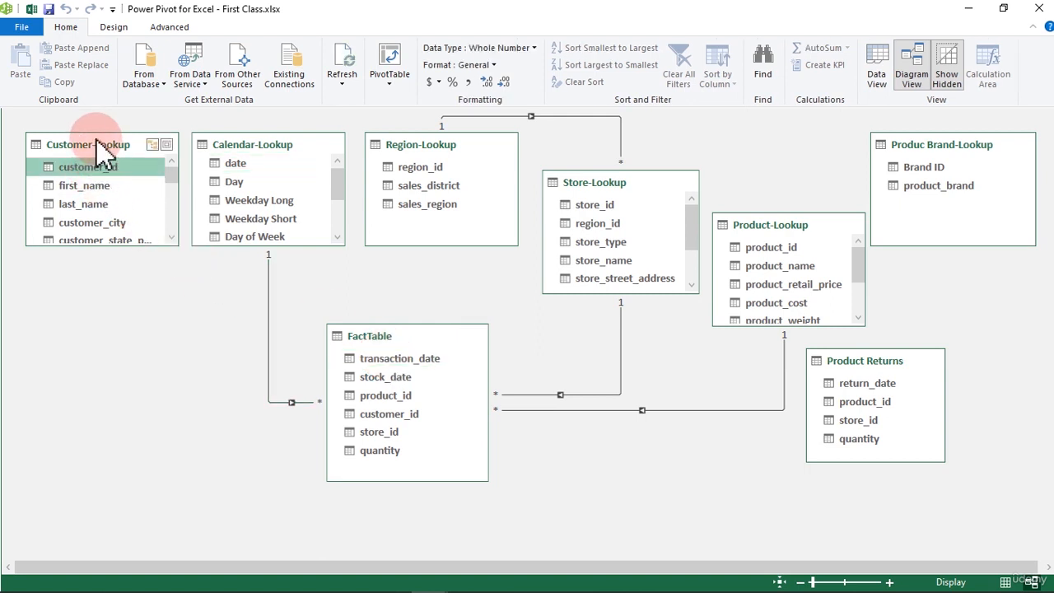
{"action": "left_click_drag", "start_coordinate": [74, 170], "coordinate": [371, 411]}
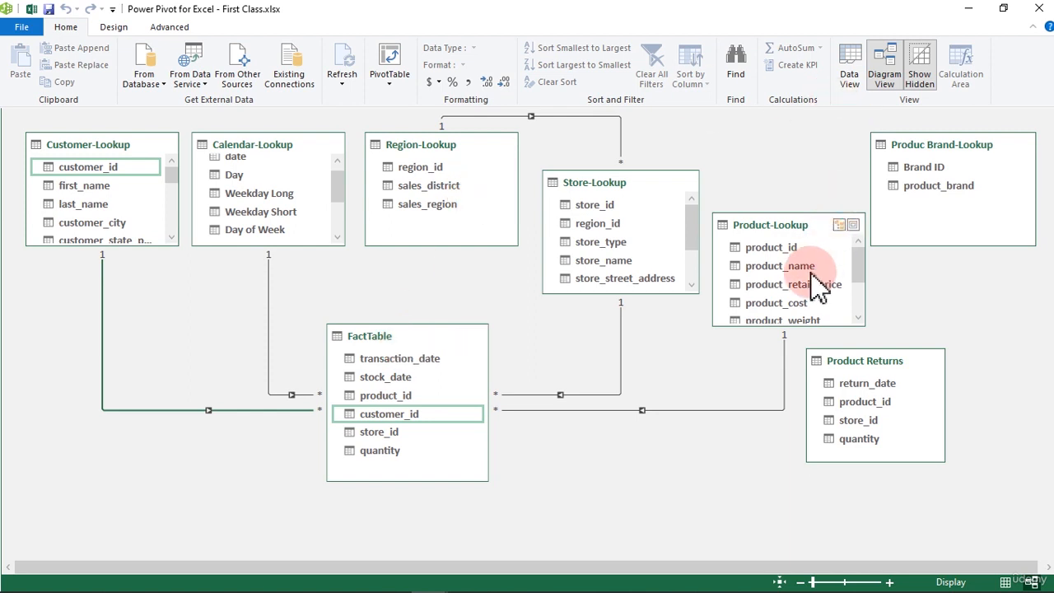
Examine how Produc Brand-Lookup could connect to the FactTable through Product-Lookup.
{"action": "left_click", "coordinate": [936, 169]}
{"action": "left_click", "coordinate": [888, 385]}
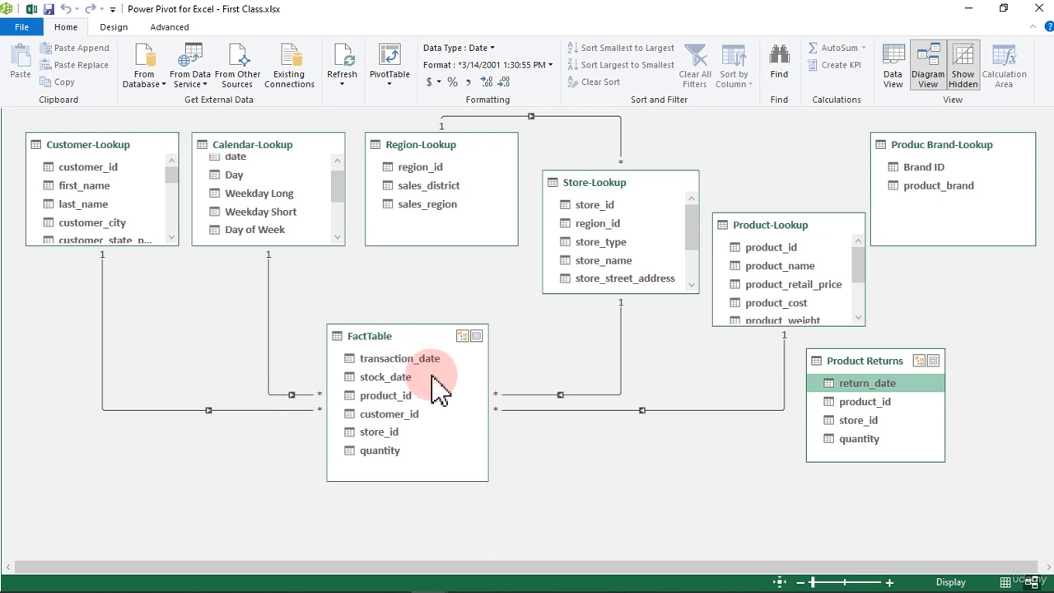
{"action": "left_click", "coordinate": [791, 229]}
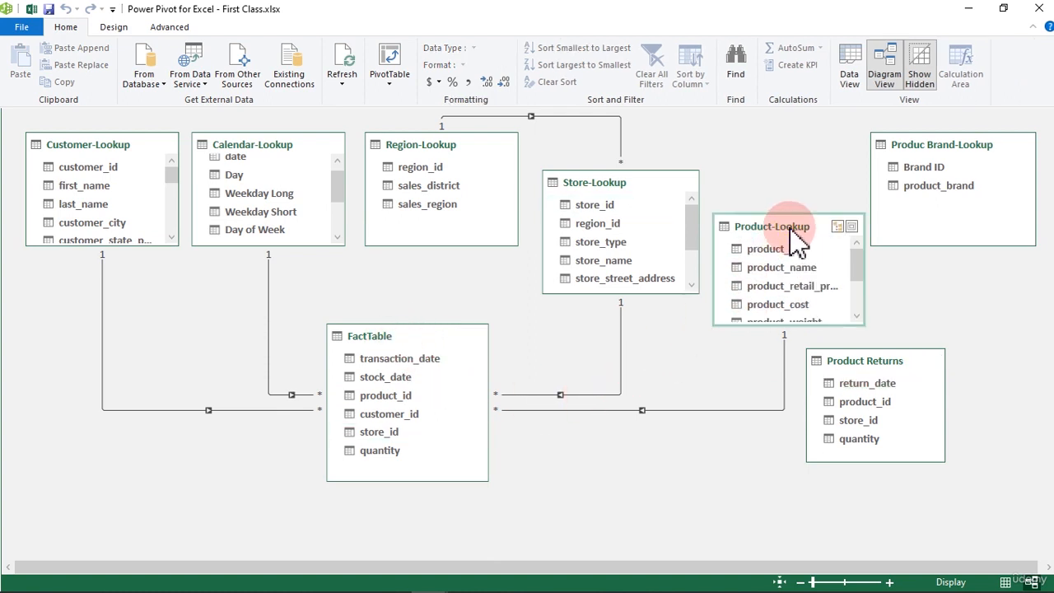
{"action": "left_click", "coordinate": [406, 344]}
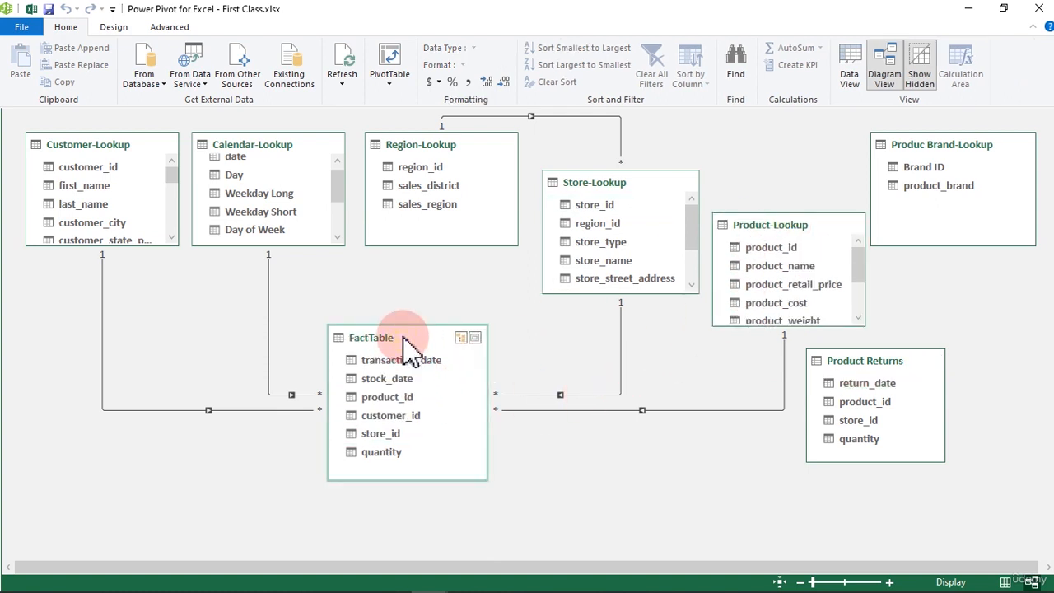
{"action": "left_click", "coordinate": [911, 193]}
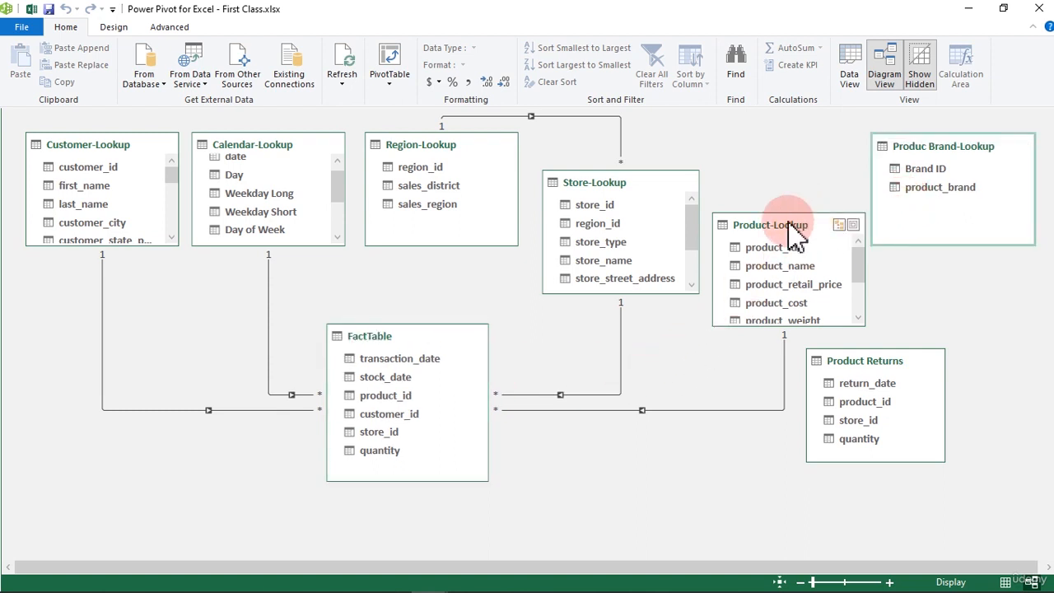
{"action": "left_click_drag", "start_coordinate": [370, 337], "coordinate": [372, 339]}
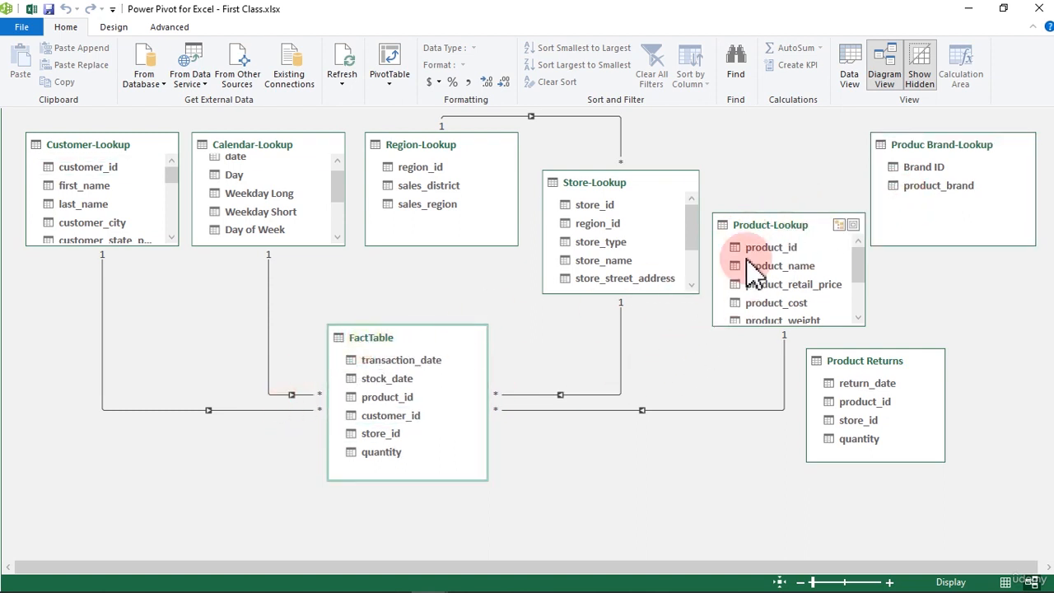
{"action": "left_click", "coordinate": [796, 224]}
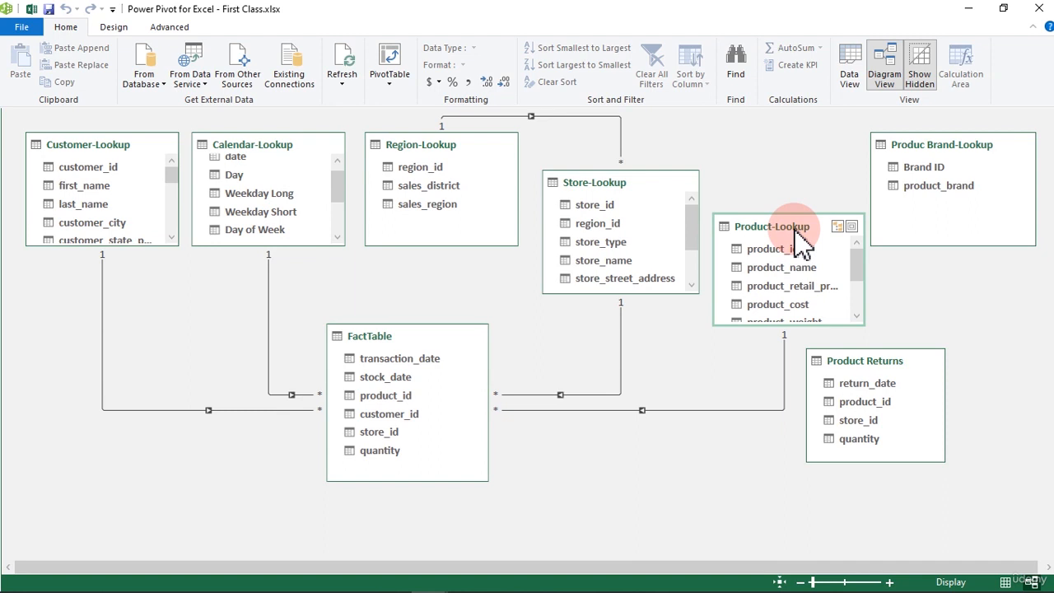
Relate Produc Brand-Lookup to Product-Lookup on the Brand ID field.
{"action": "left_click", "coordinate": [930, 168]}
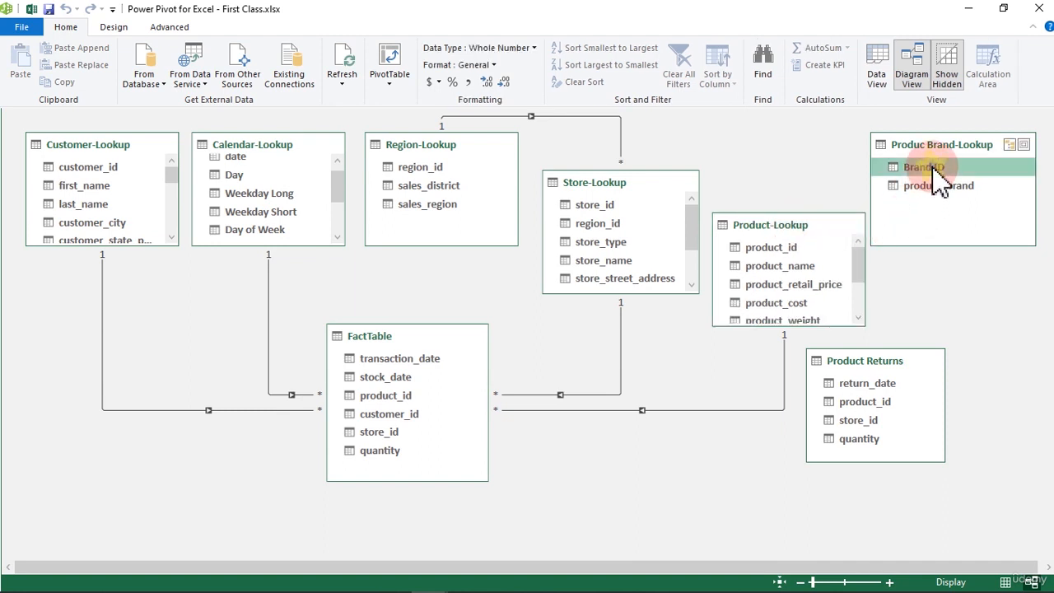
{"action": "left_click", "coordinate": [858, 254]}
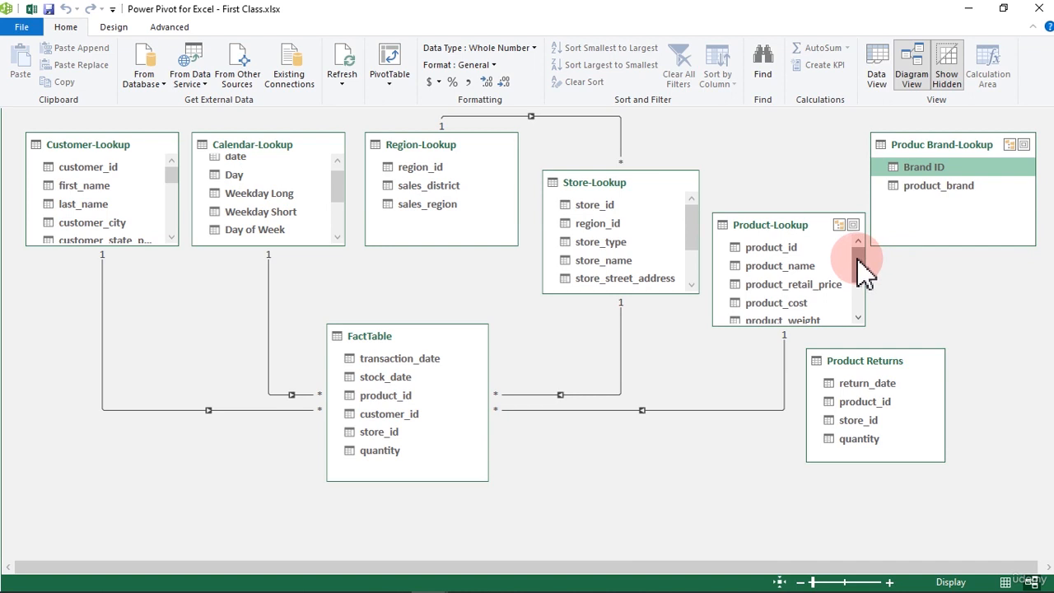
{"action": "left_click_drag", "start_coordinate": [857, 258], "coordinate": [854, 290]}
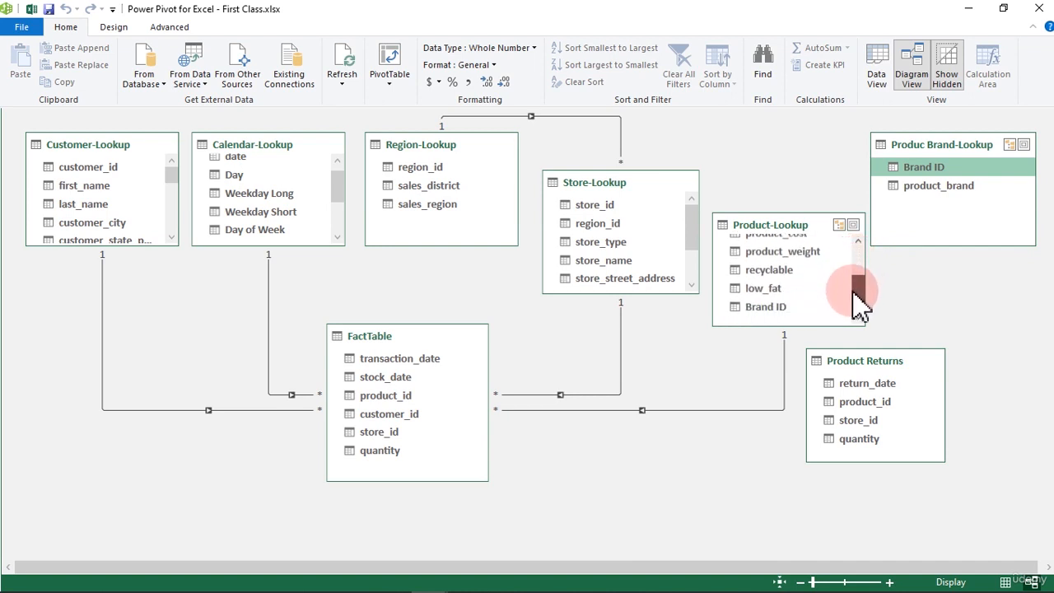
{"action": "mouse_move", "coordinate": [777, 311]}
{"action": "left_mouse_down"}
{"action": "mouse_move", "coordinate": [881, 238]}
{"action": "mouse_move", "coordinate": [924, 171]}
{"action": "mouse_move", "coordinate": [934, 184]}
{"action": "mouse_move", "coordinate": [887, 216]}
{"action": "mouse_move", "coordinate": [808, 238]}
{"action": "mouse_move", "coordinate": [782, 321]}
{"action": "mouse_move", "coordinate": [780, 308]}
{"action": "left_mouse_up"}
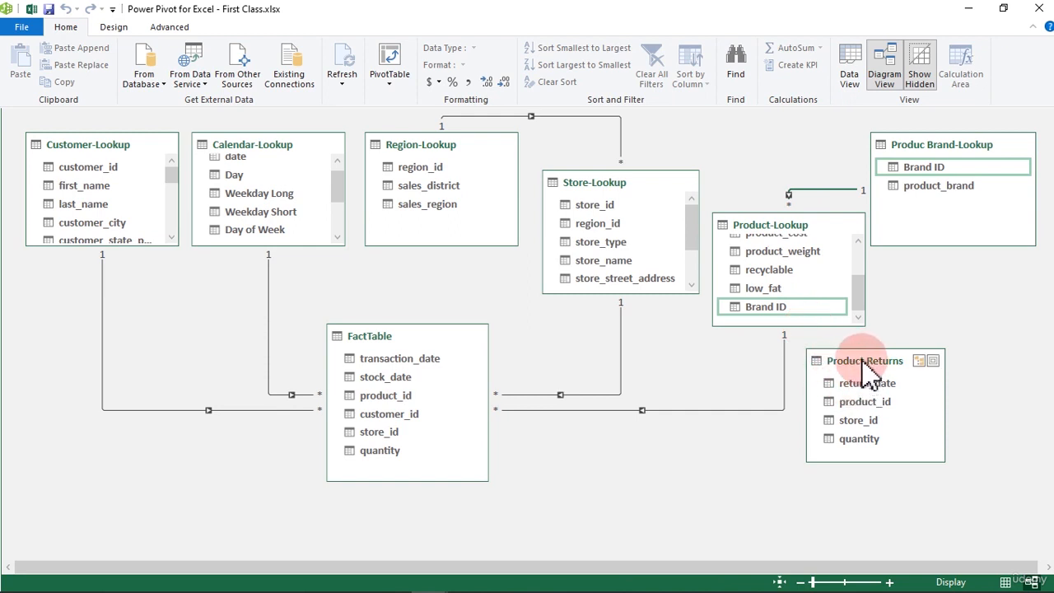
Check the product_id and store_id key fields of the Product Returns table.
{"action": "left_click_drag", "start_coordinate": [862, 363], "coordinate": [864, 364]}
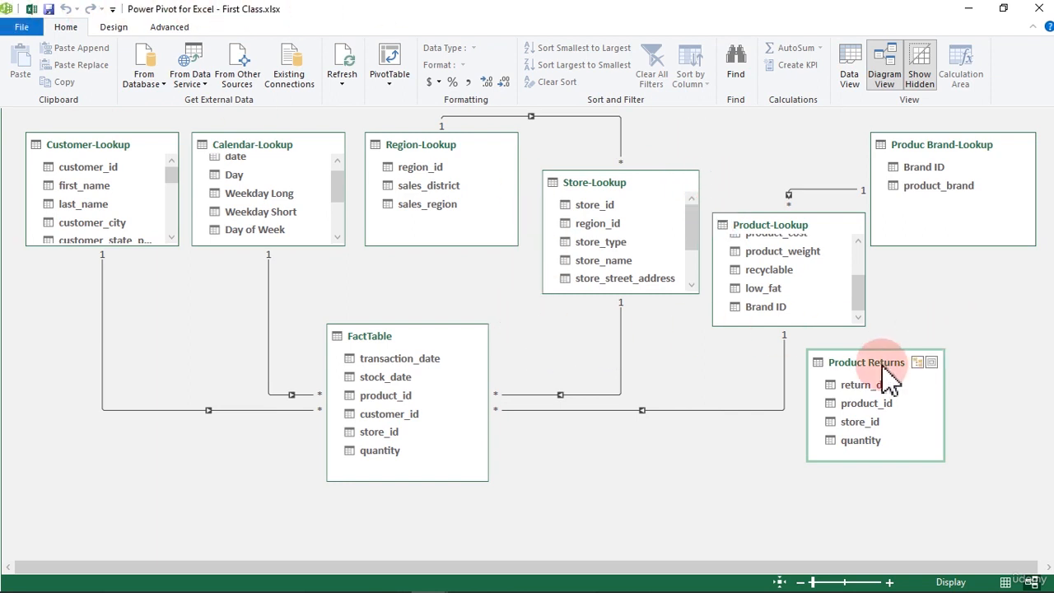
{"action": "left_click", "coordinate": [865, 407]}
{"action": "left_click", "coordinate": [874, 422]}
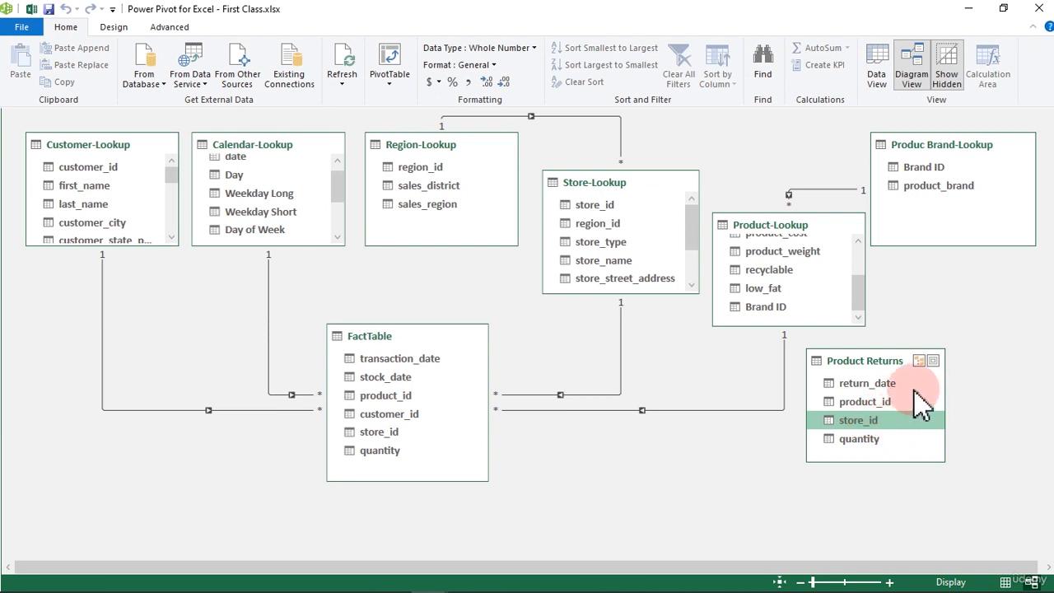
Relate the return_date field of Product Returns to the date field of Calendar-Lookup.
{"action": "left_click", "coordinate": [878, 384]}
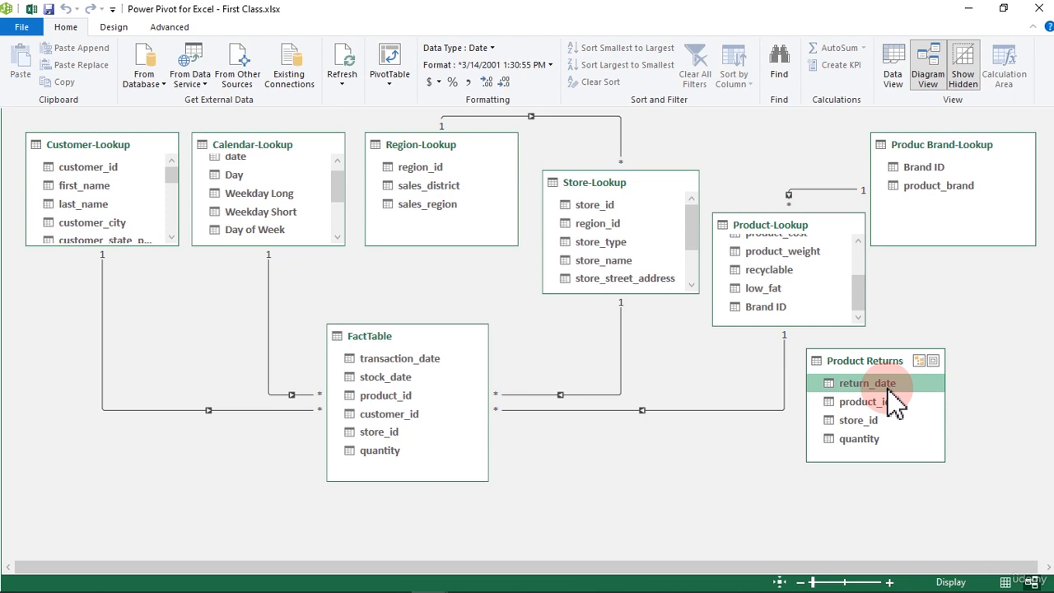
{"action": "left_click_drag", "start_coordinate": [888, 387], "coordinate": [234, 167]}
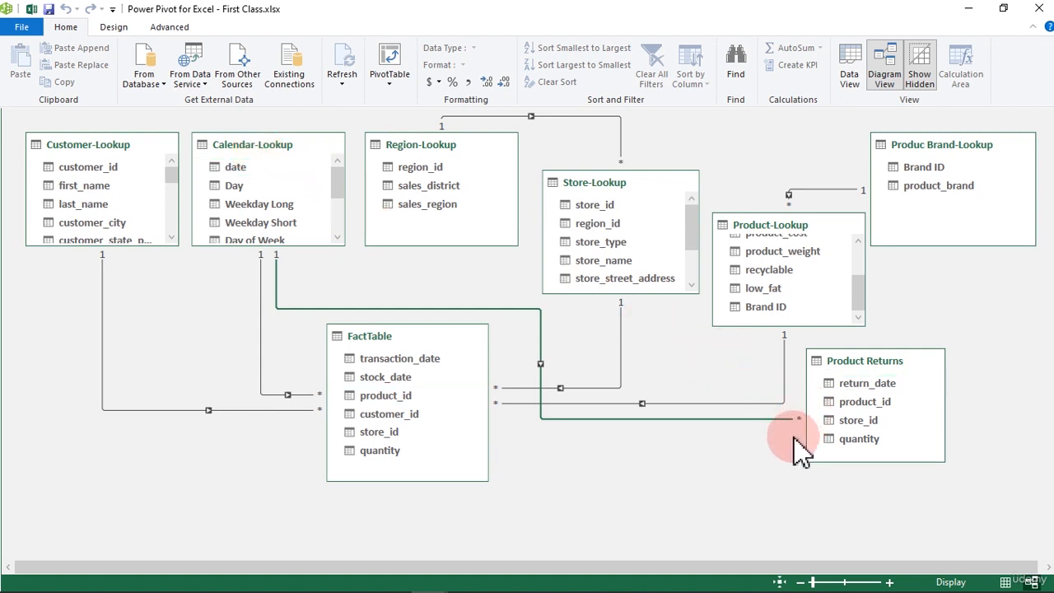
Relate Product Returns to Product-Lookup on product_id and to Store-Lookup on store_id.
{"action": "left_click_drag", "start_coordinate": [866, 410], "coordinate": [774, 247]}
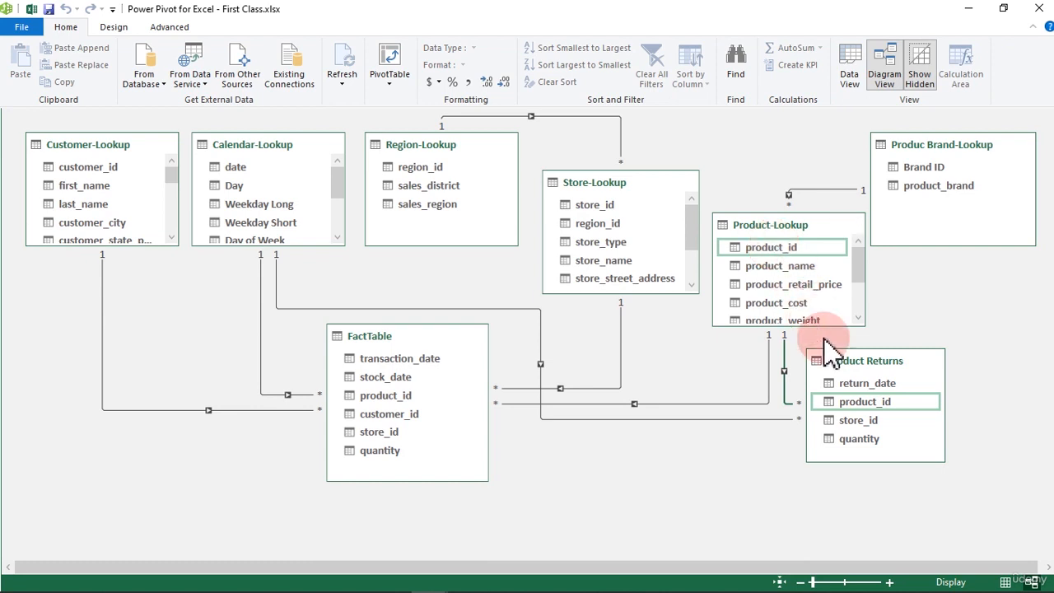
{"action": "left_click", "coordinate": [865, 422]}
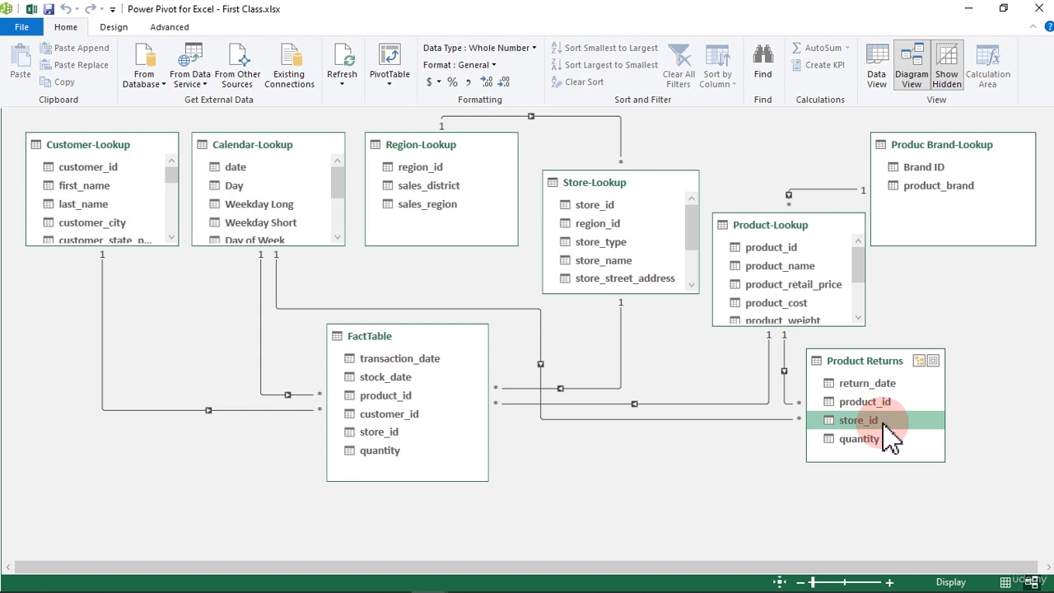
{"action": "left_click_drag", "start_coordinate": [883, 424], "coordinate": [597, 205]}
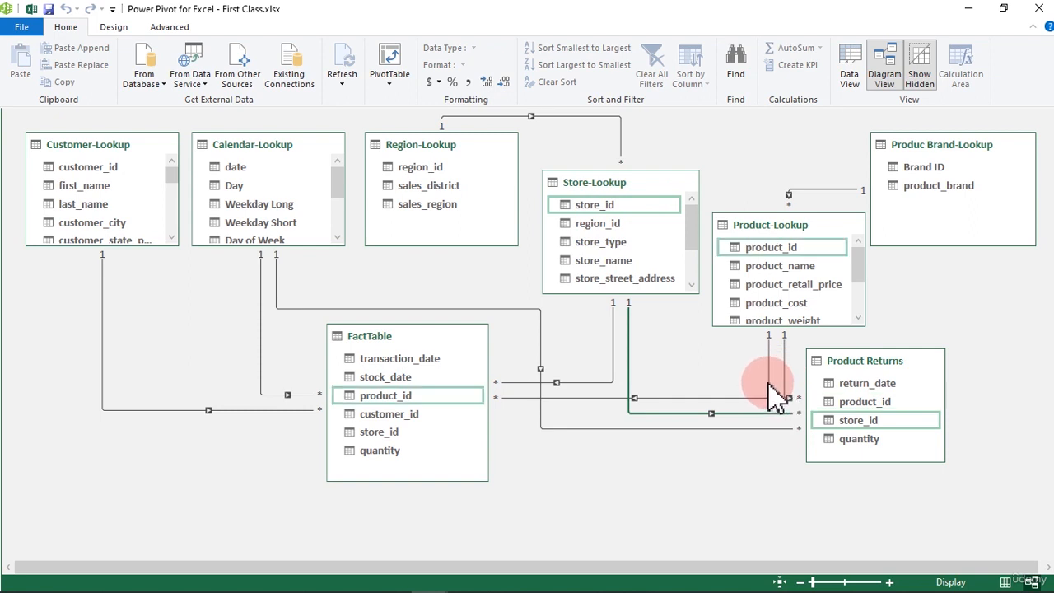
Move the Product Returns and FactTable tables slightly lower in the diagram, farther from the lookup tables.
{"action": "left_click_drag", "start_coordinate": [885, 365], "coordinate": [903, 399]}
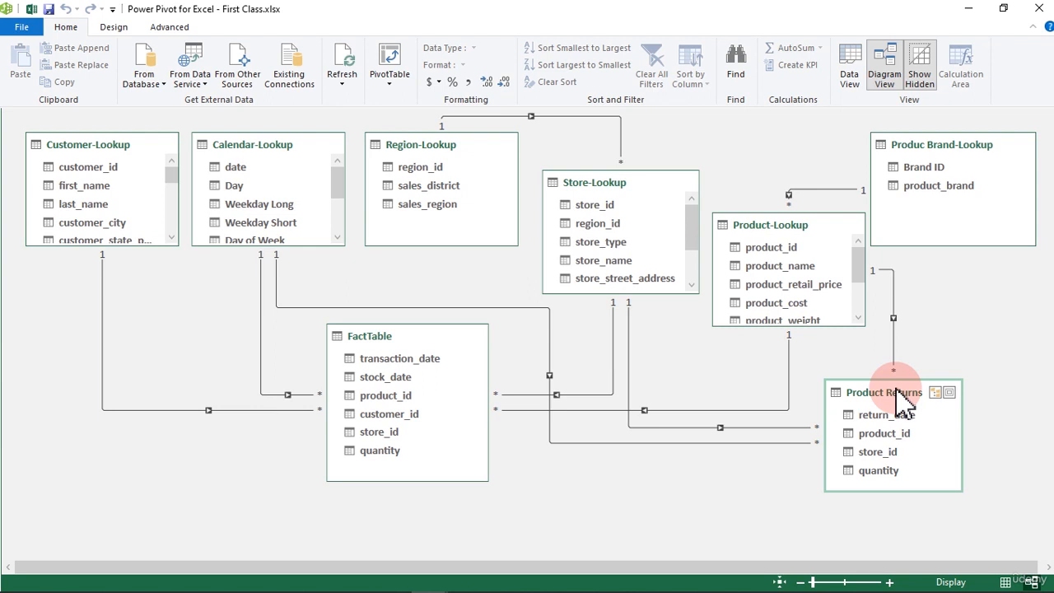
{"action": "left_click", "coordinate": [181, 288]}
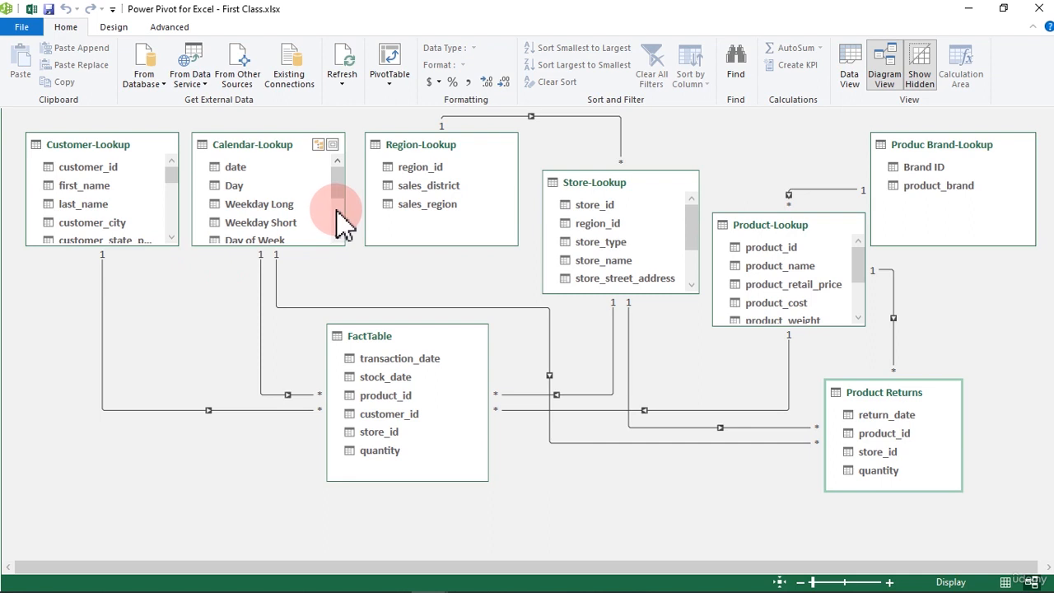
{"action": "left_click_drag", "start_coordinate": [416, 347], "coordinate": [403, 381]}
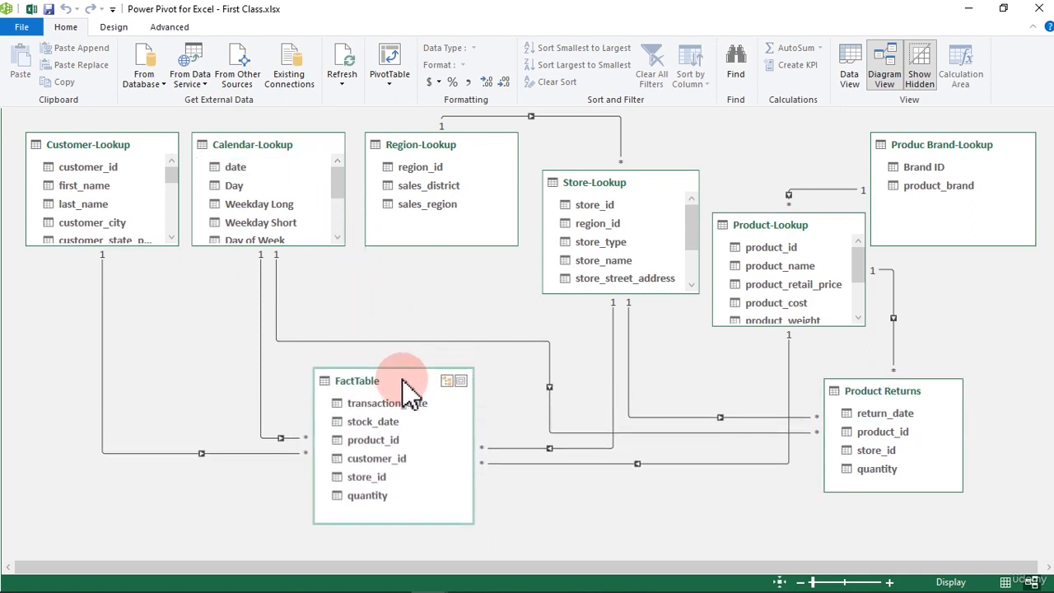